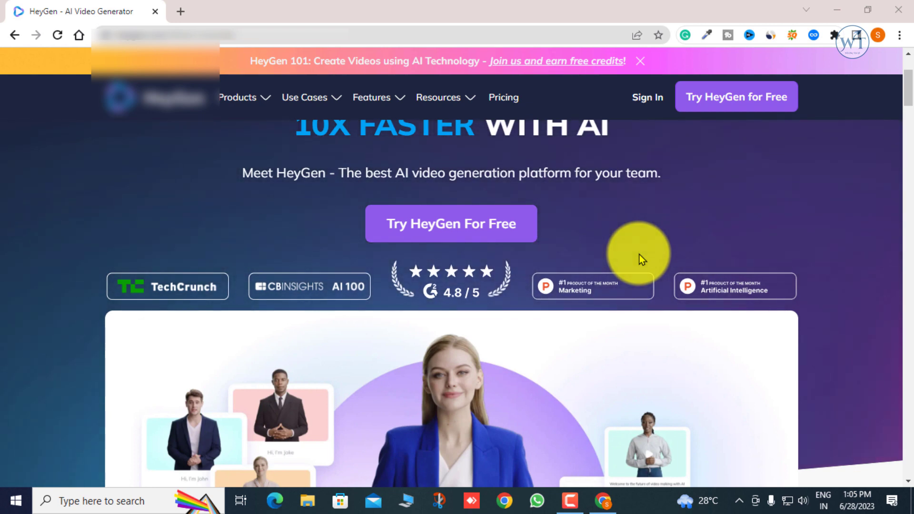
# Sign in to HeyGen with the suggested Google account.
pyautogui.scroll(-5, 610, 251)
pyautogui.scroll(-3, 766, 296)
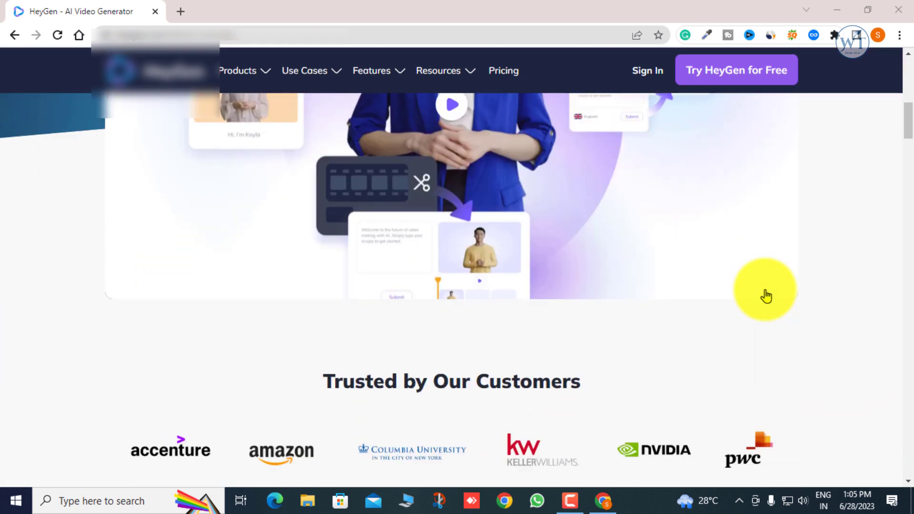
pyautogui.scroll(-6, 766, 296)
pyautogui.scroll(-4, 767, 297)
pyautogui.scroll(-4, 766, 296)
pyautogui.scroll(-5, 766, 296)
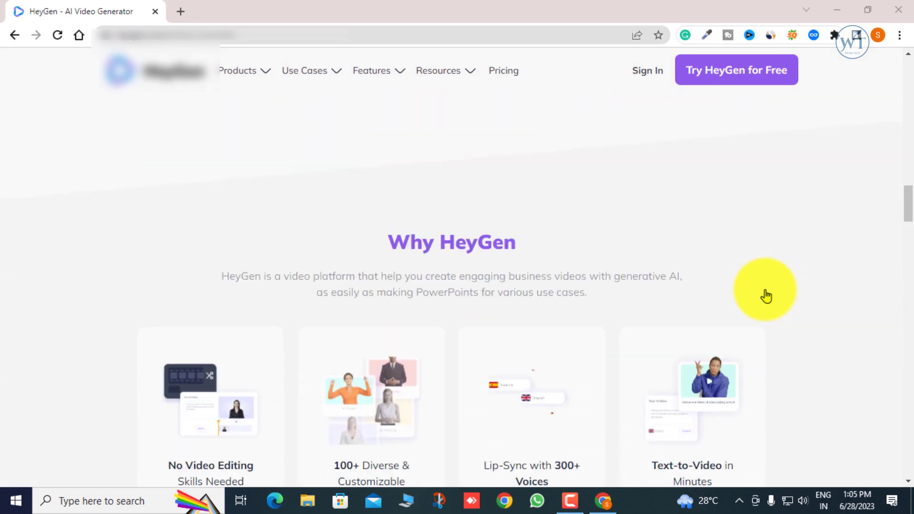
pyautogui.scroll(-5, 766, 297)
pyautogui.scroll(-4, 766, 296)
pyautogui.scroll(-4, 766, 296)
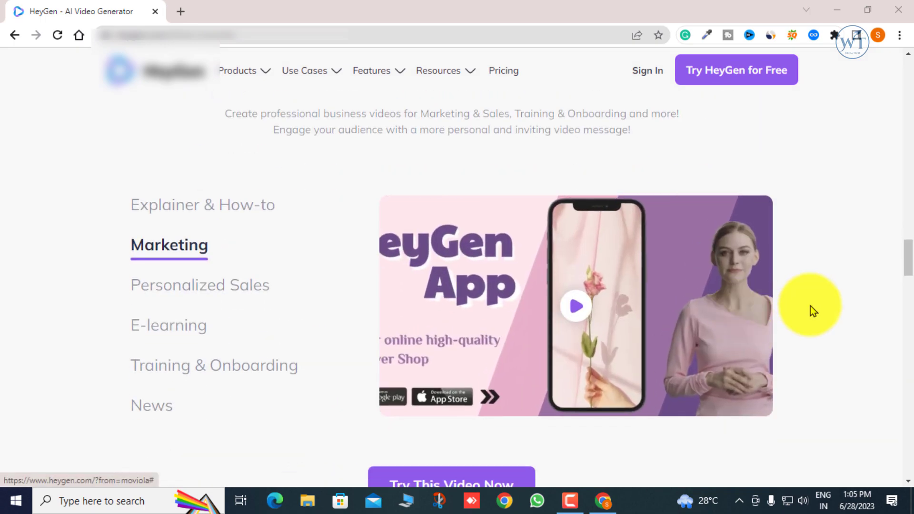
pyautogui.scroll(-2, 819, 302)
pyautogui.scroll(-2, 819, 301)
pyautogui.scroll(-3, 818, 302)
pyautogui.scroll(-3, 818, 304)
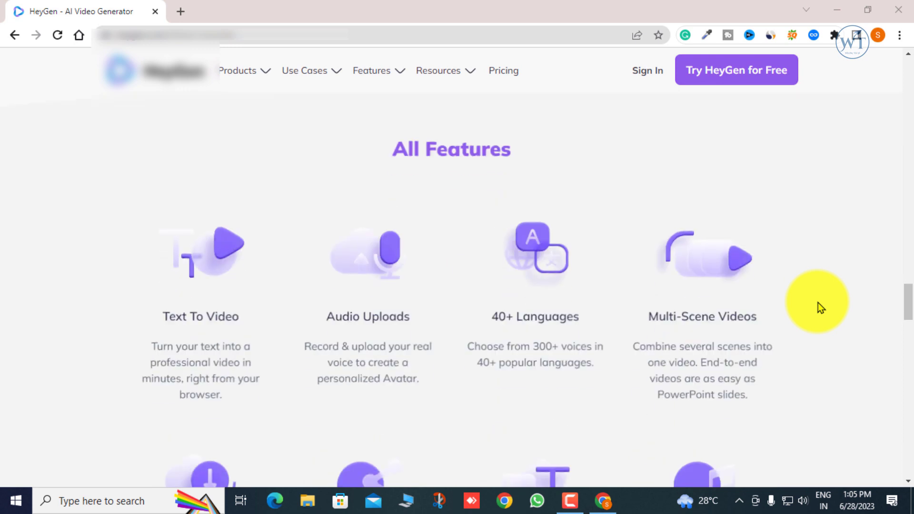
pyautogui.scroll(-3, 818, 303)
pyautogui.scroll(3, 818, 304)
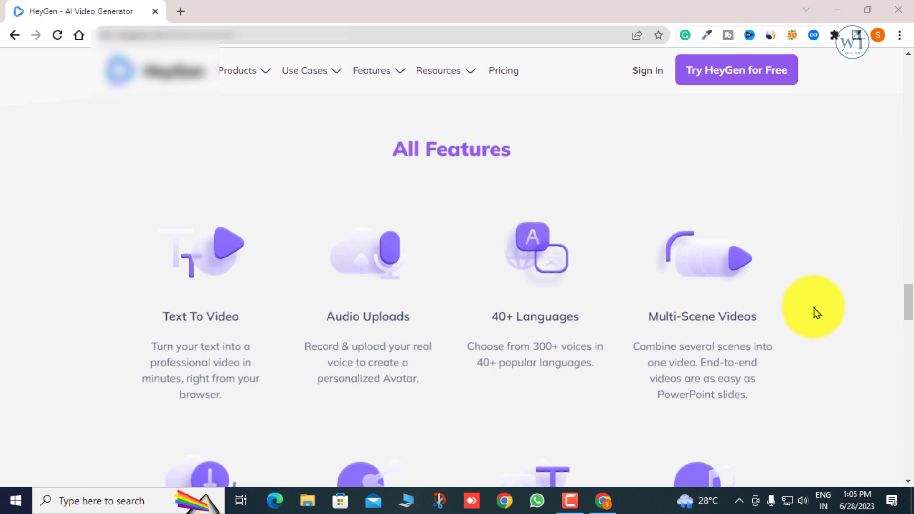
pyautogui.scroll(-1, 815, 312)
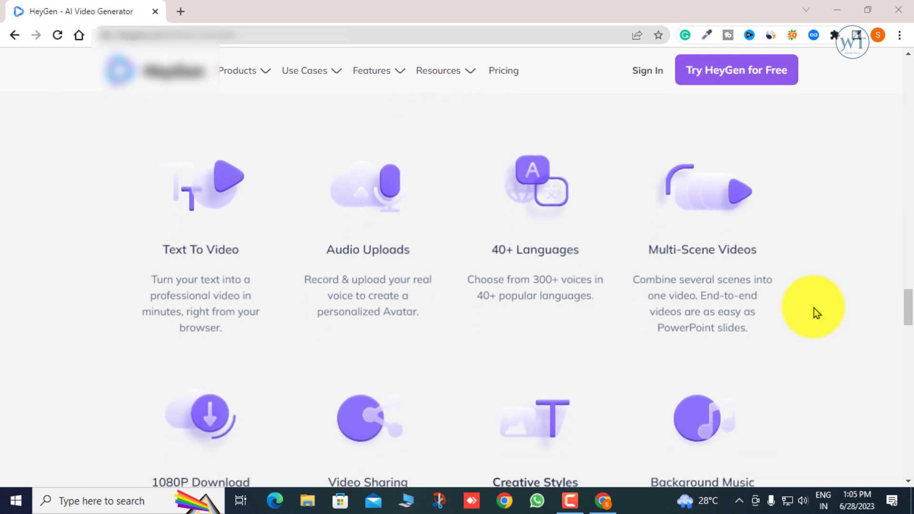
pyautogui.scroll(-1, 814, 309)
pyautogui.scroll(1, 818, 313)
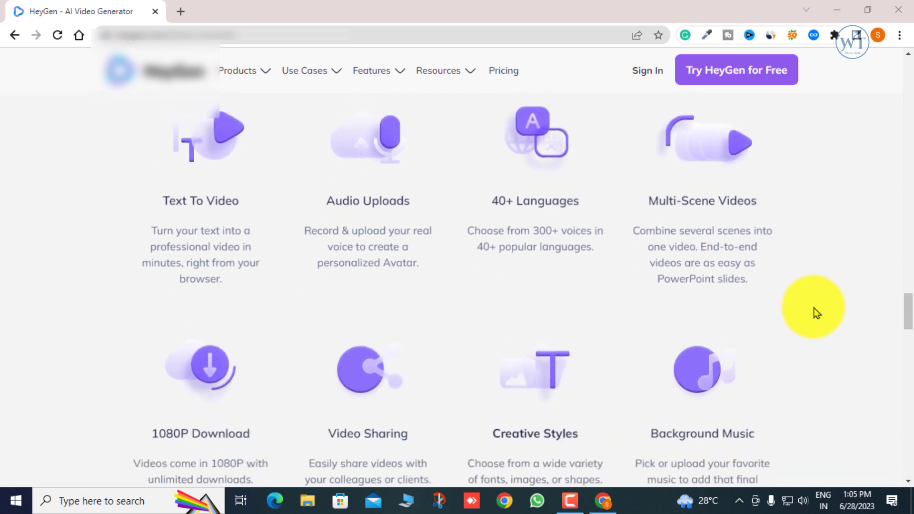
pyautogui.scroll(-1, 799, 313)
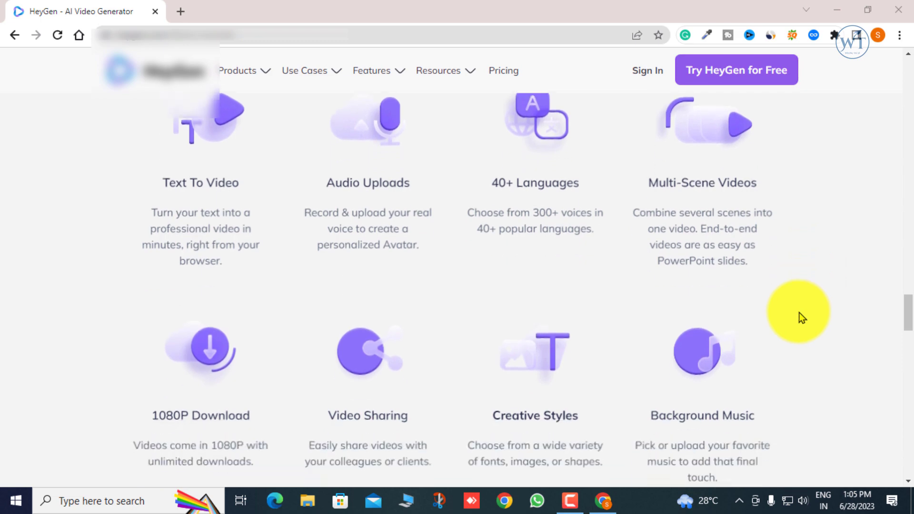
pyautogui.scroll(2, 799, 312)
pyautogui.scroll(5, 767, 315)
pyautogui.scroll(5, 731, 318)
pyautogui.scroll(2, 824, 313)
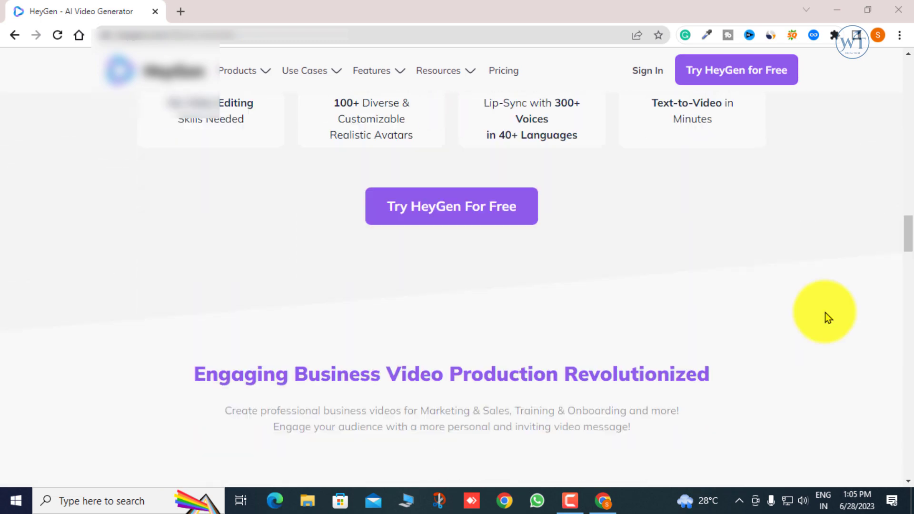
pyautogui.scroll(-4, 847, 313)
pyautogui.scroll(1, 838, 313)
pyautogui.scroll(6, 890, 194)
pyautogui.scroll(6, 721, 197)
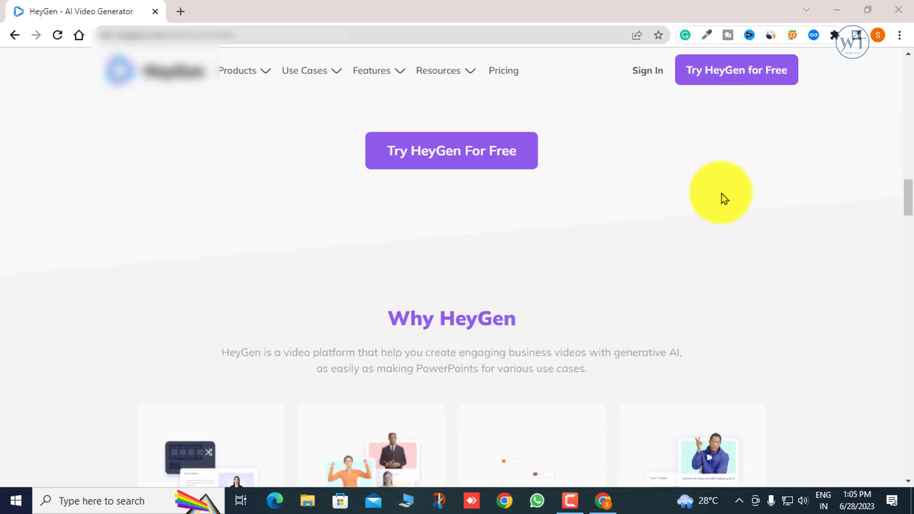
pyautogui.scroll(6, 718, 89)
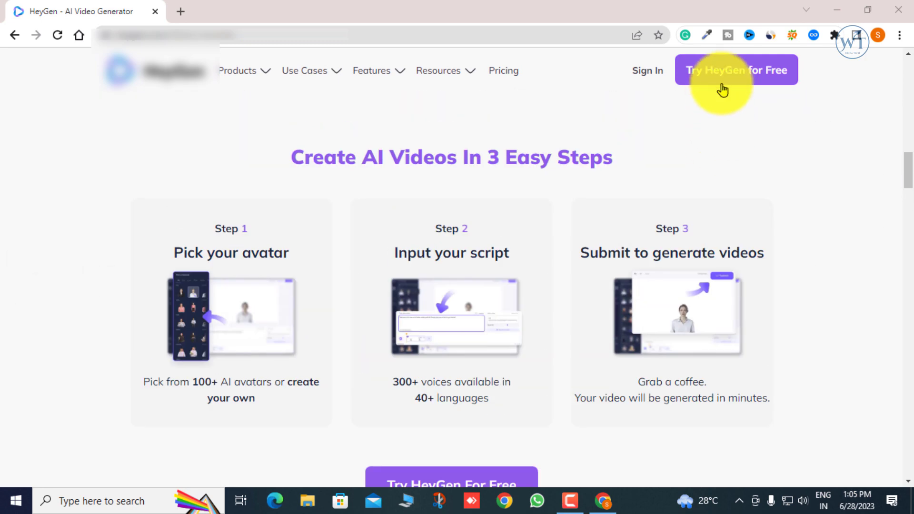
pyautogui.click(643, 74)
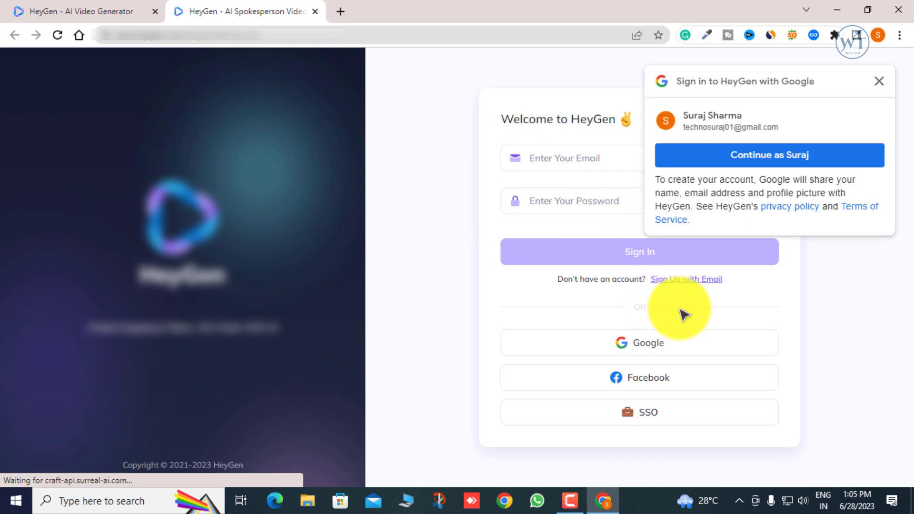
pyautogui.click(752, 157)
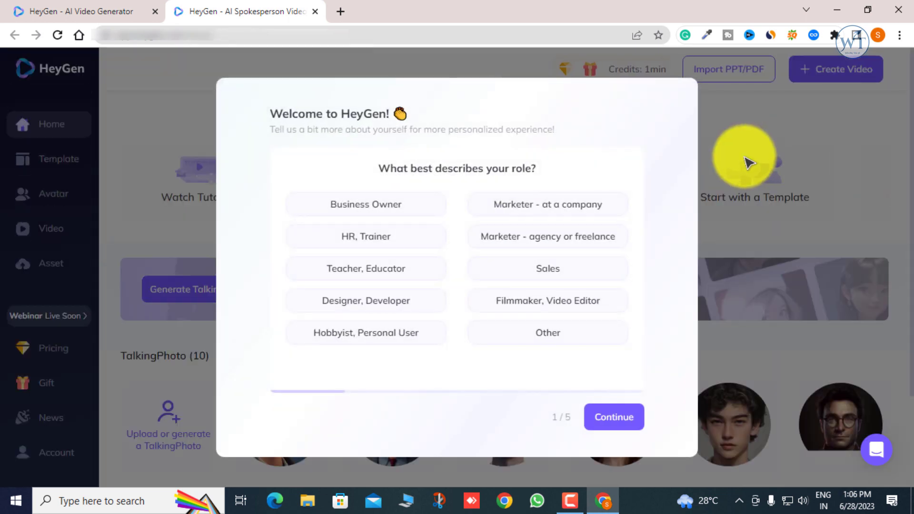
# Answer the first survey questions: Filmmaker, Video Editor role; News, Media, Press industry; Only me.
pyautogui.click(376, 204)
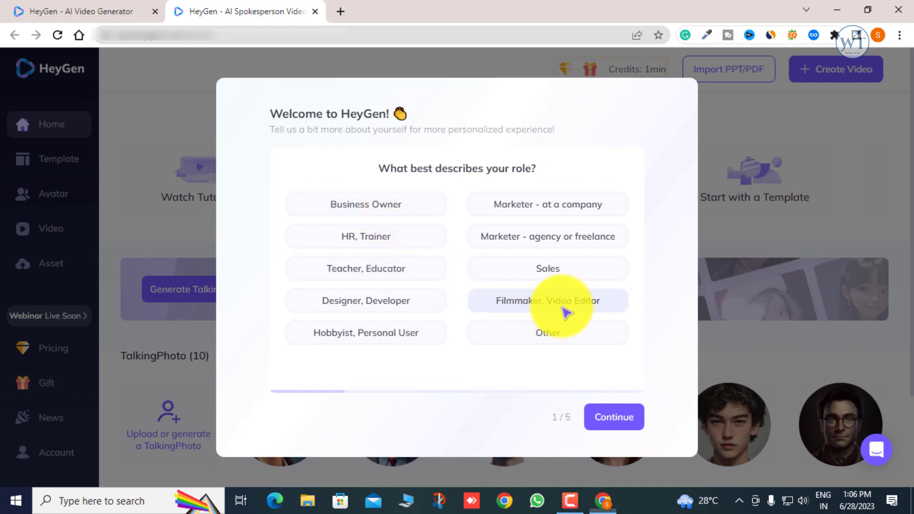
pyautogui.click(566, 310)
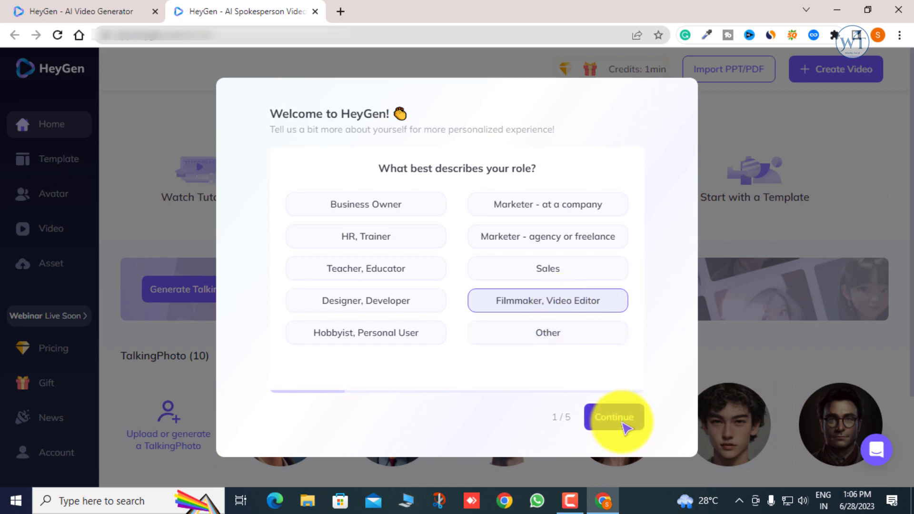
pyautogui.click(614, 419)
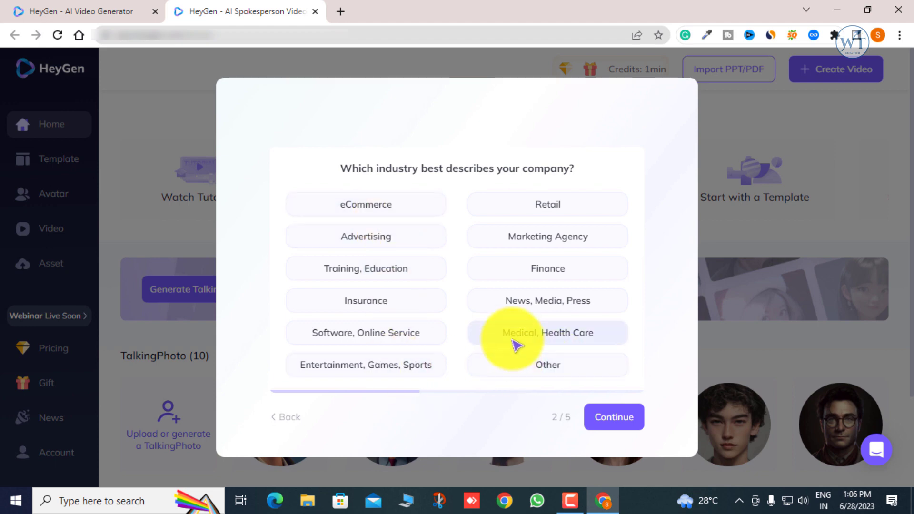
pyautogui.click(559, 305)
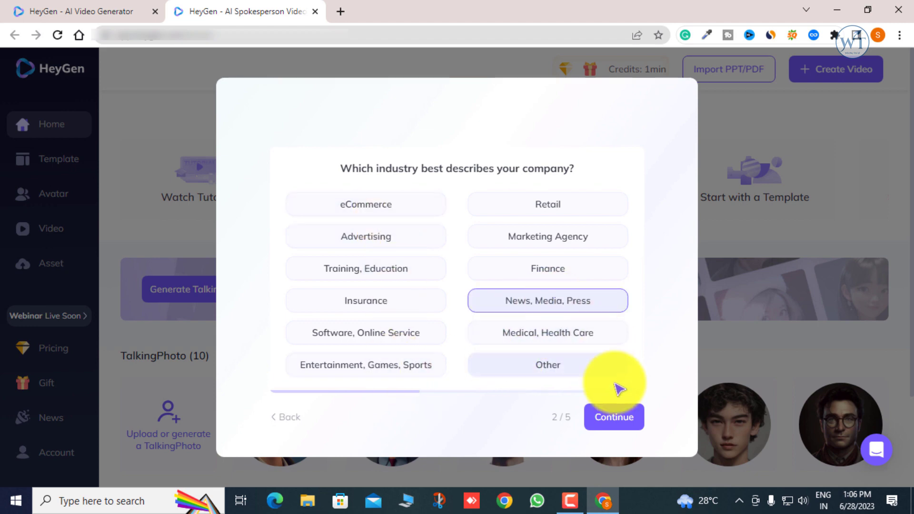
pyautogui.click(618, 417)
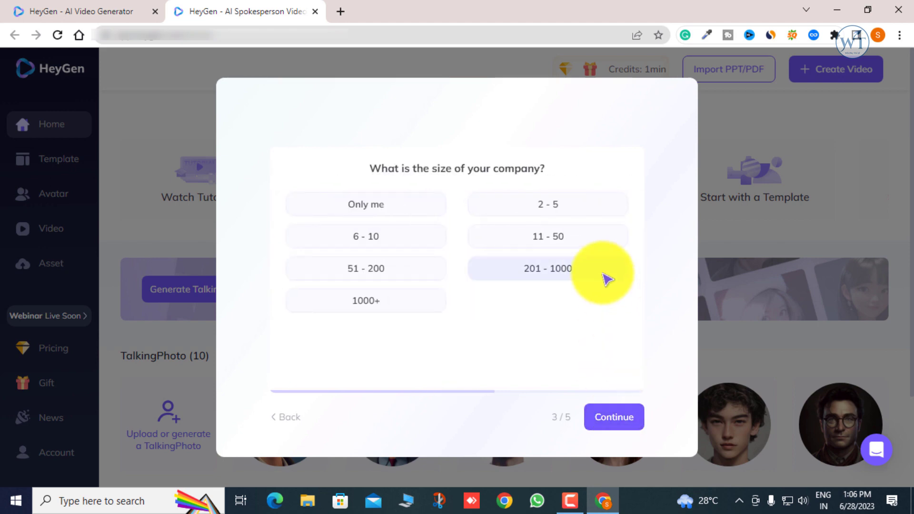
pyautogui.click(418, 206)
pyautogui.click(612, 421)
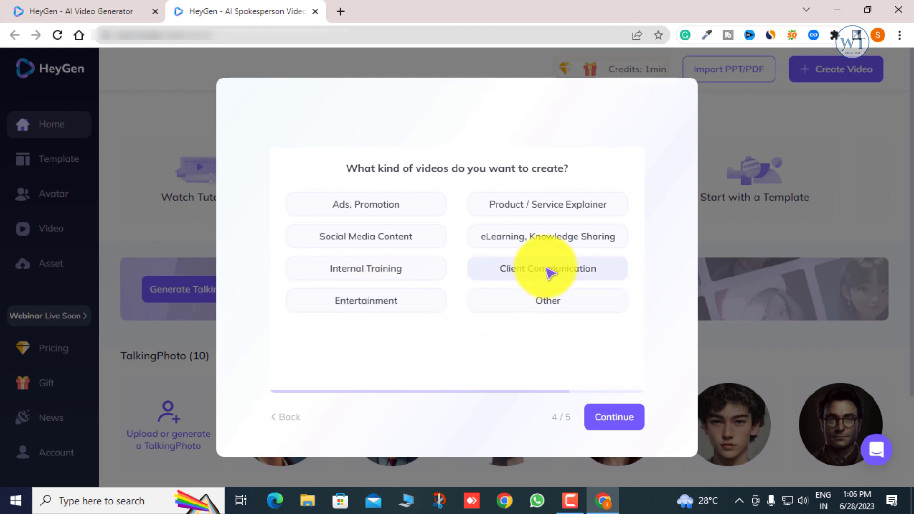
# Pick Entertainment as the video type and Youtube as the referral source, then submit.
pyautogui.click(388, 302)
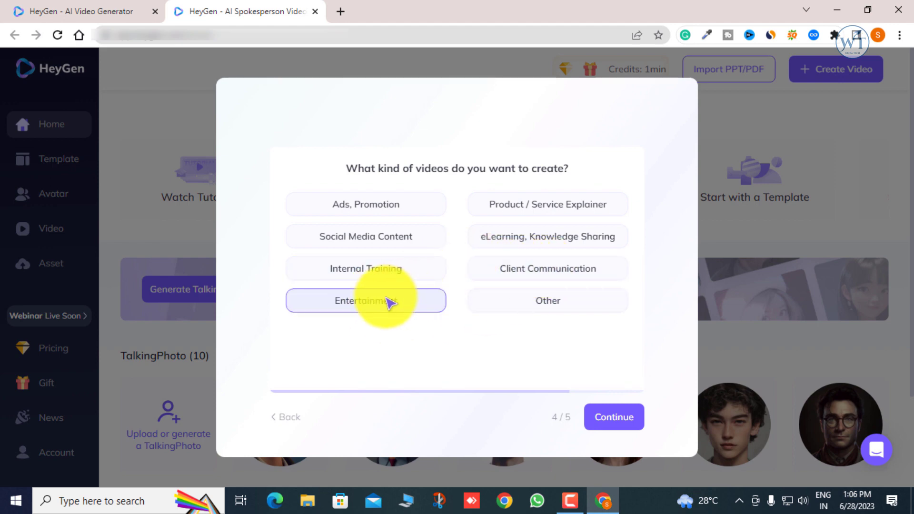
pyautogui.click(610, 417)
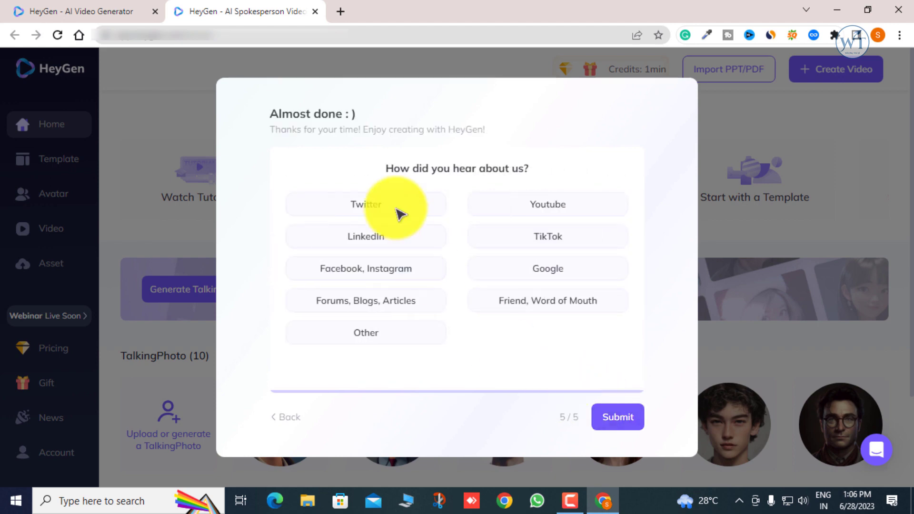
pyautogui.click(559, 205)
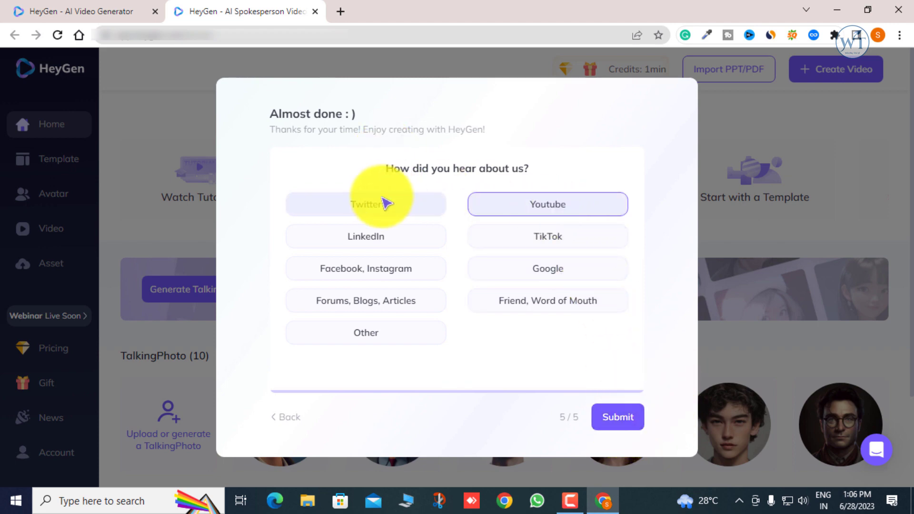
pyautogui.click(384, 204)
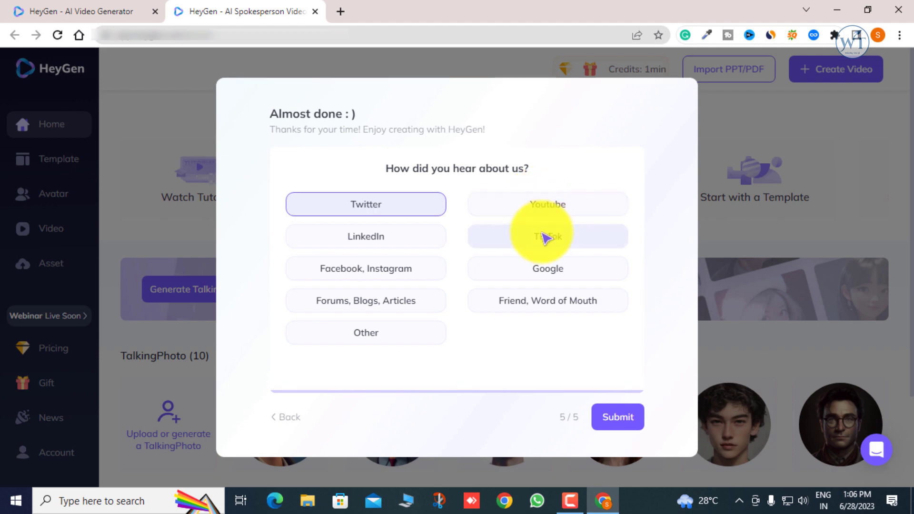
pyautogui.click(546, 237)
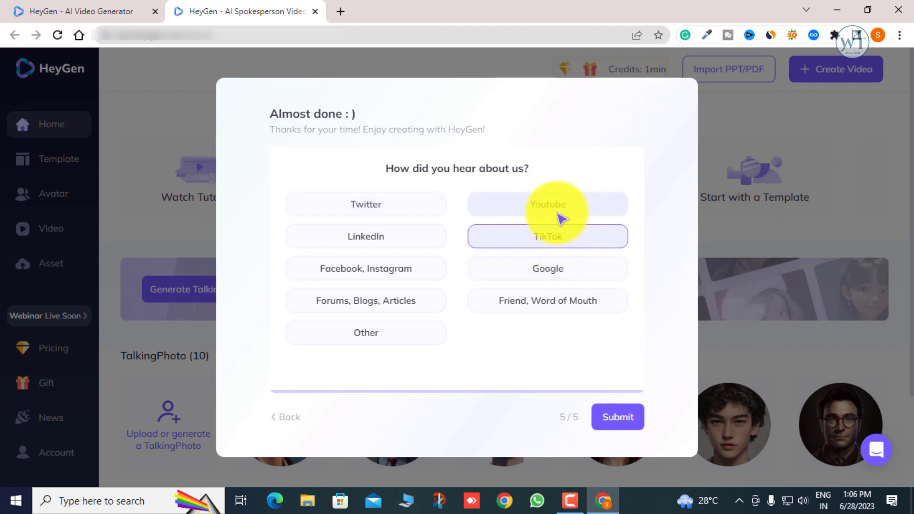
pyautogui.click(557, 207)
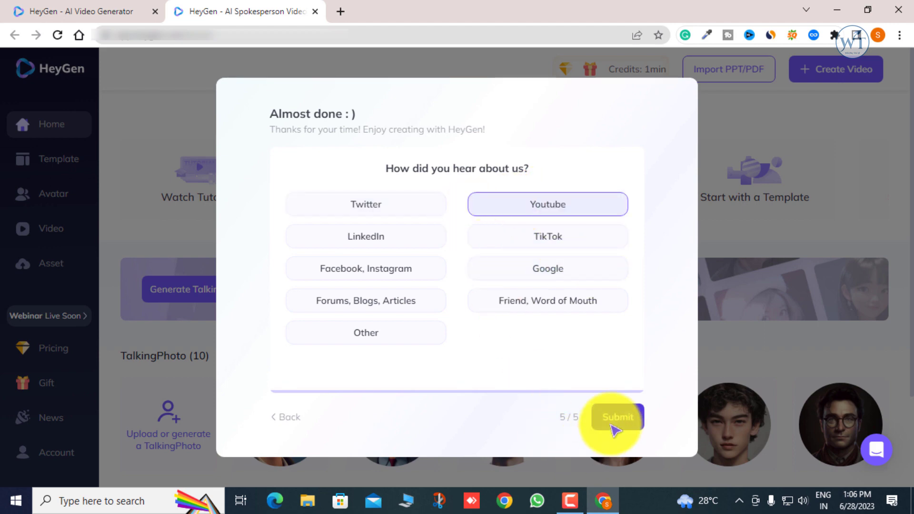
pyautogui.click(613, 419)
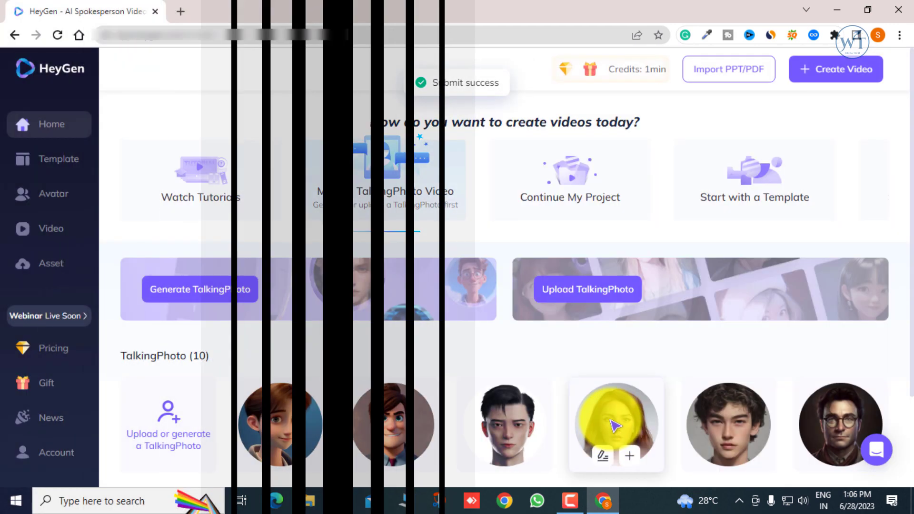
pyautogui.scroll(-1, 376, 315)
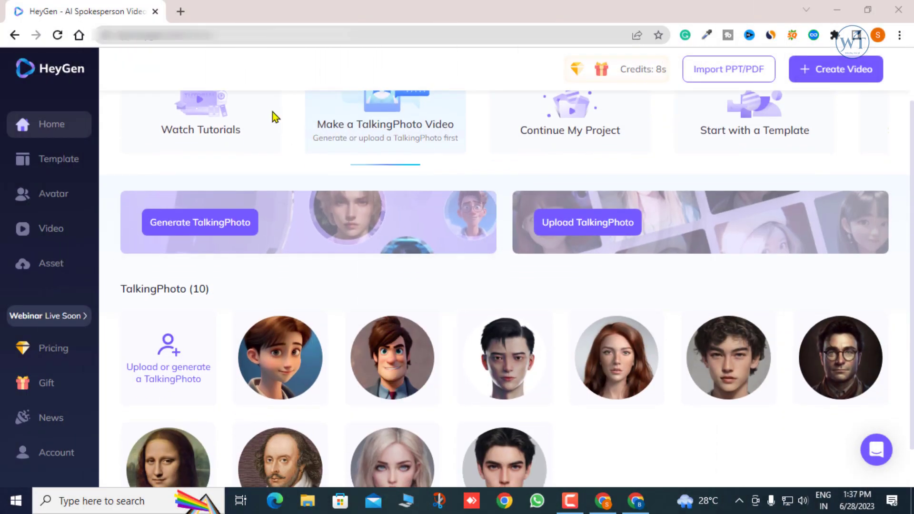
pyautogui.scroll(-1, 381, 295)
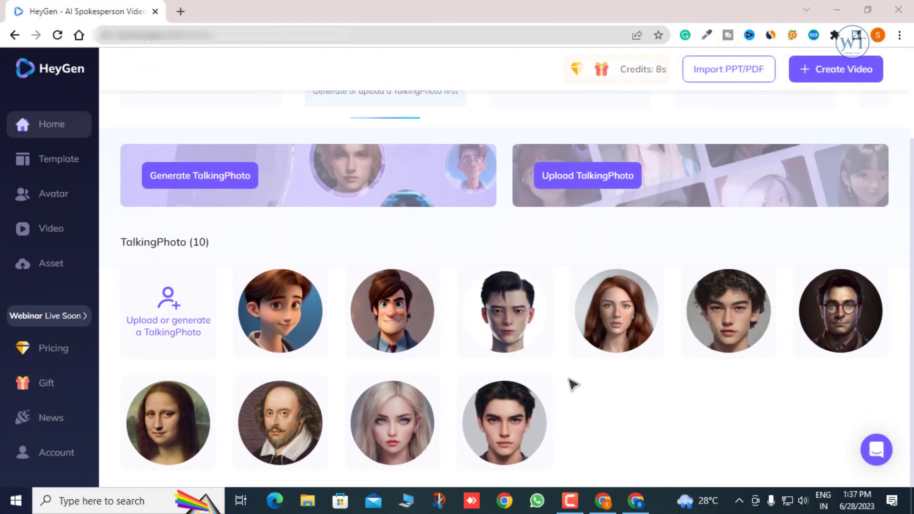
pyautogui.scroll(2, 500, 367)
pyautogui.scroll(-1, 500, 368)
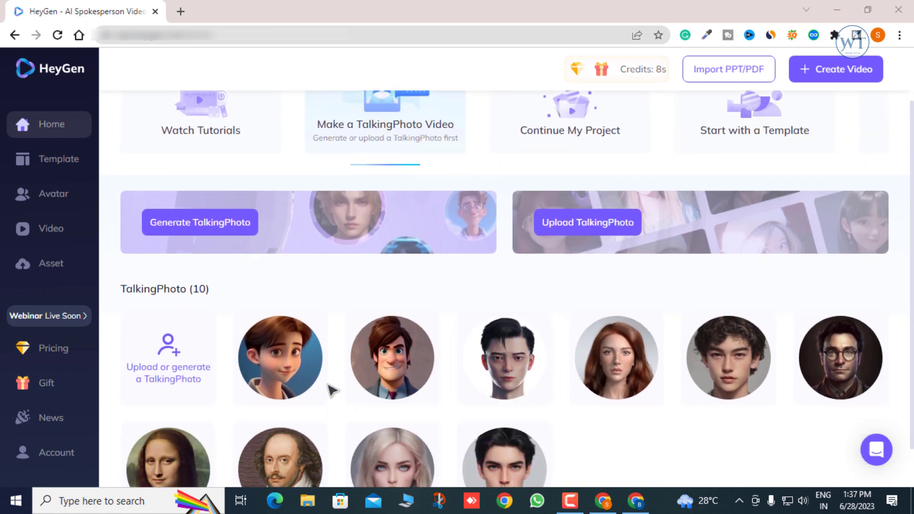
pyautogui.scroll(-1, 663, 434)
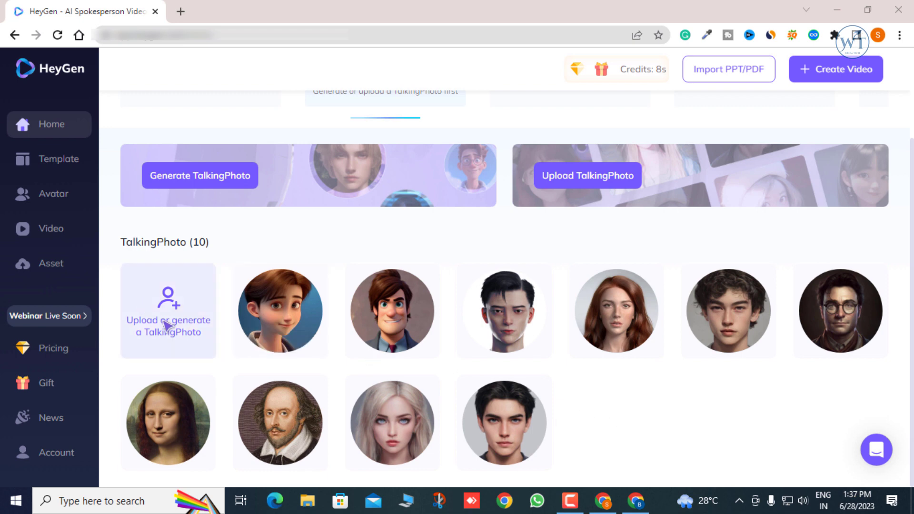
pyautogui.click(166, 325)
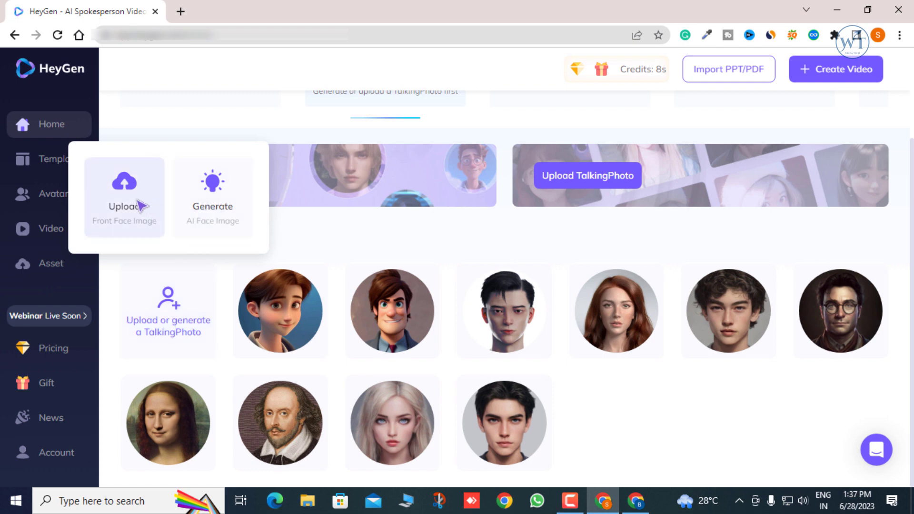
pyautogui.click(636, 436)
pyautogui.moveTo(393, 311)
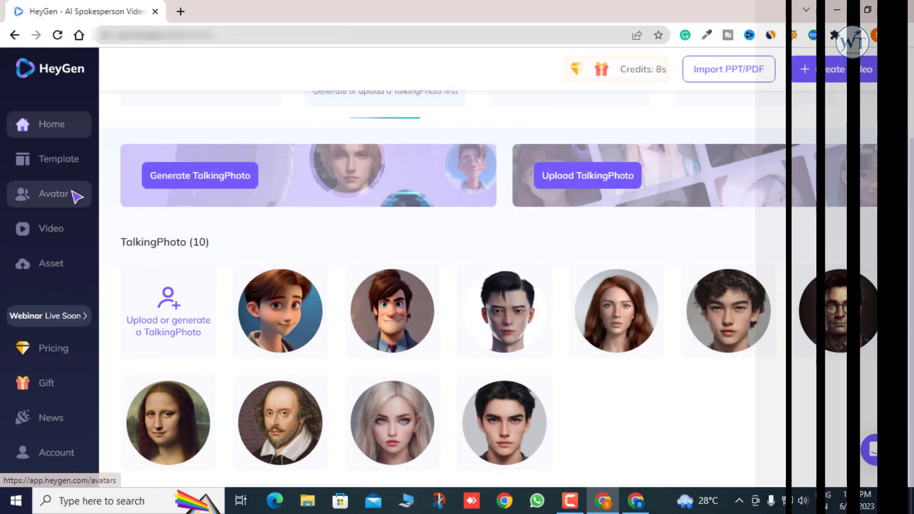
# Go to the Avatar page and browse the 117 Avatar Pro presenters, returning to the top.
pyautogui.click(76, 195)
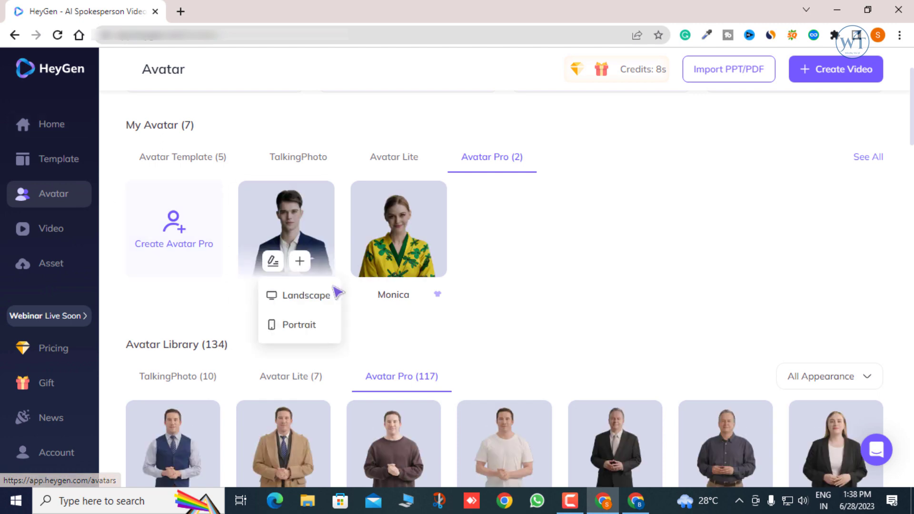
pyautogui.scroll(-3, 535, 352)
pyautogui.scroll(-4, 535, 353)
pyautogui.scroll(-3, 534, 353)
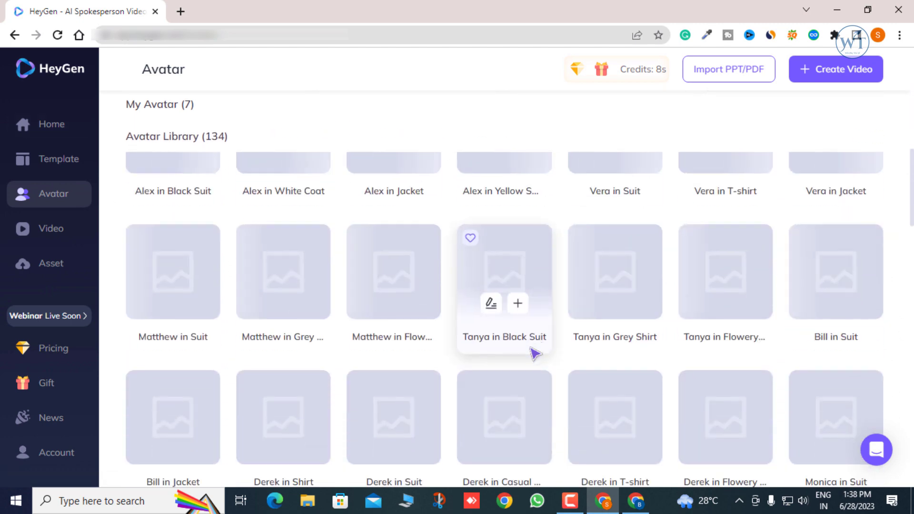
pyautogui.scroll(-4, 535, 354)
pyautogui.scroll(-2, 535, 354)
pyautogui.scroll(-3, 535, 353)
pyautogui.scroll(-7, 534, 354)
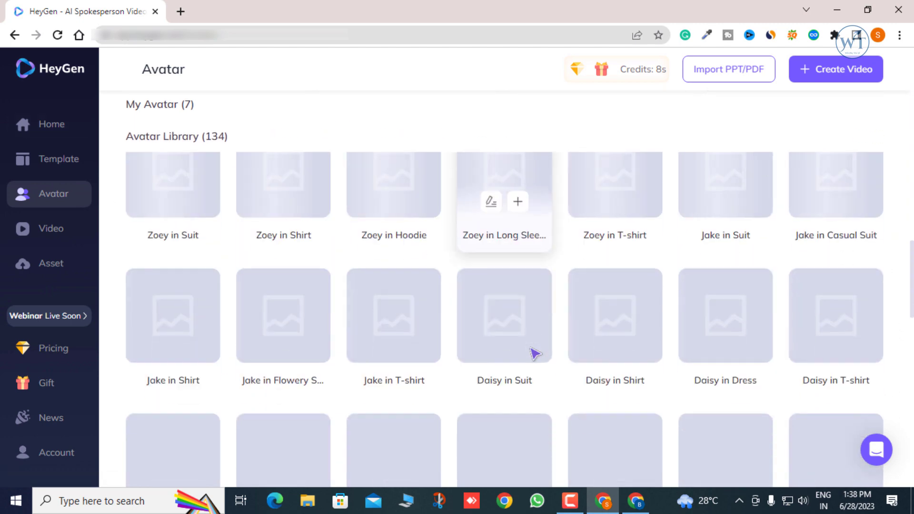
pyautogui.scroll(5, 534, 353)
pyautogui.scroll(2, 535, 353)
pyautogui.scroll(-5, 419, 343)
pyautogui.scroll(-2, 424, 343)
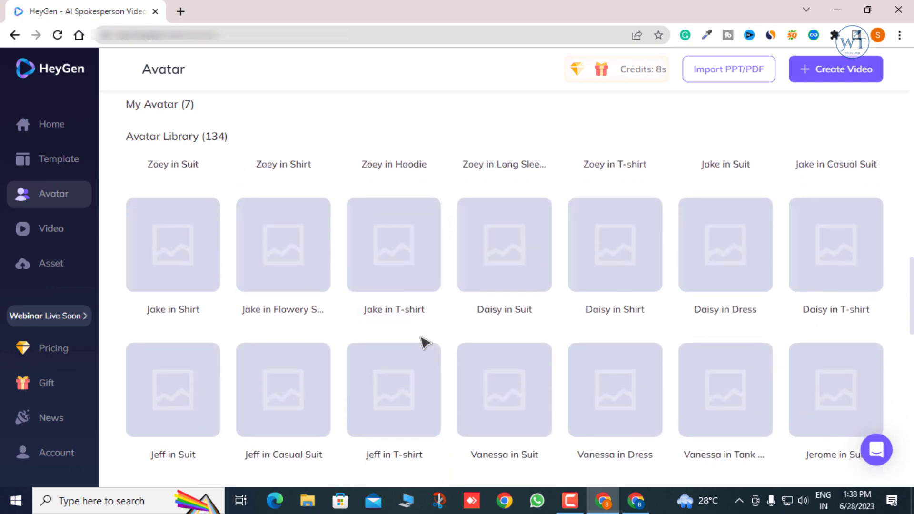
pyautogui.scroll(-5, 424, 341)
pyautogui.scroll(-4, 426, 343)
pyautogui.scroll(-5, 425, 343)
pyautogui.scroll(5, 426, 343)
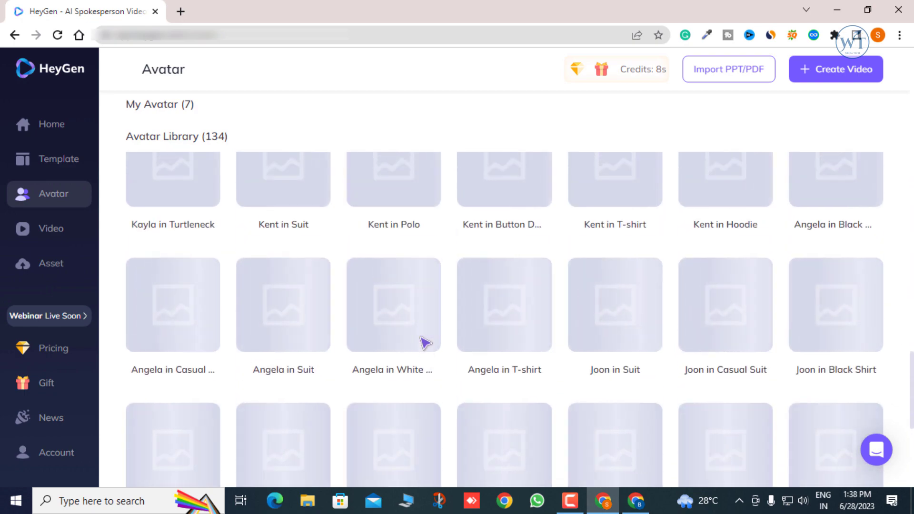
pyautogui.scroll(5, 425, 343)
pyautogui.scroll(5, 425, 343)
pyautogui.scroll(5, 426, 343)
pyautogui.scroll(5, 426, 343)
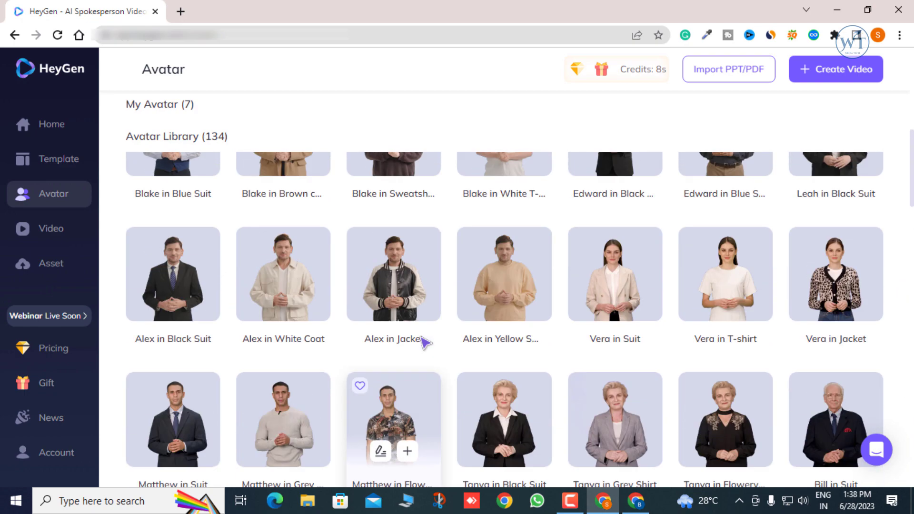
pyautogui.scroll(1, 426, 343)
pyautogui.scroll(-1, 426, 343)
pyautogui.scroll(1, 425, 343)
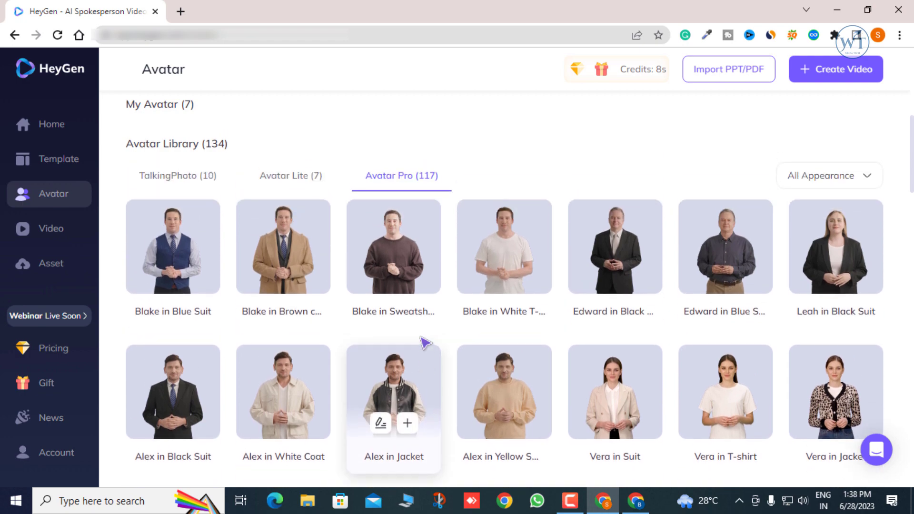
pyautogui.scroll(-1, 425, 343)
pyautogui.scroll(-3, 425, 343)
pyautogui.scroll(-2, 426, 343)
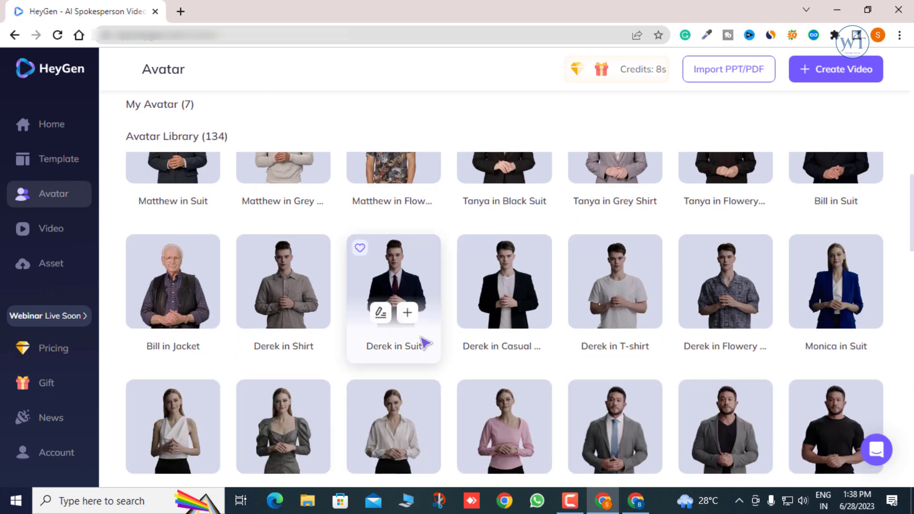
pyautogui.scroll(-2, 425, 343)
pyautogui.scroll(-3, 426, 343)
pyautogui.moveTo(394, 371)
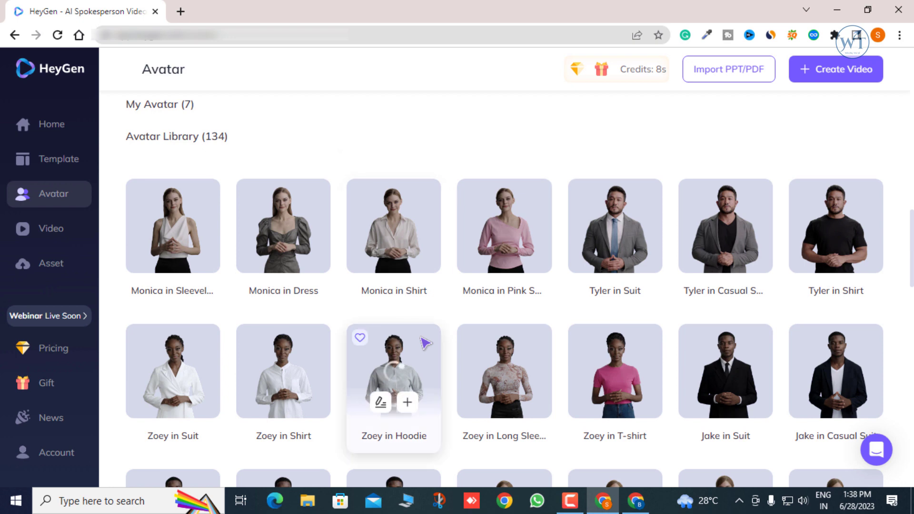
pyautogui.scroll(-4, 425, 343)
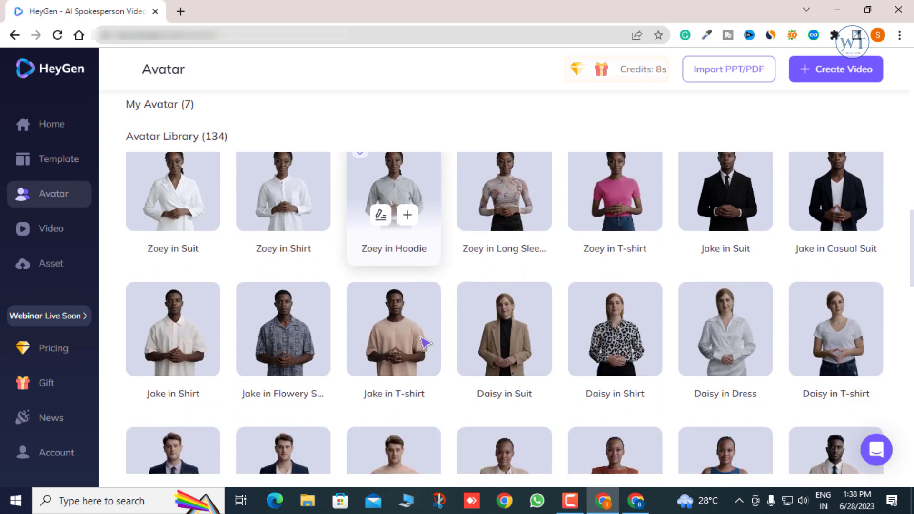
pyautogui.scroll(-1, 425, 343)
pyautogui.scroll(2, 425, 343)
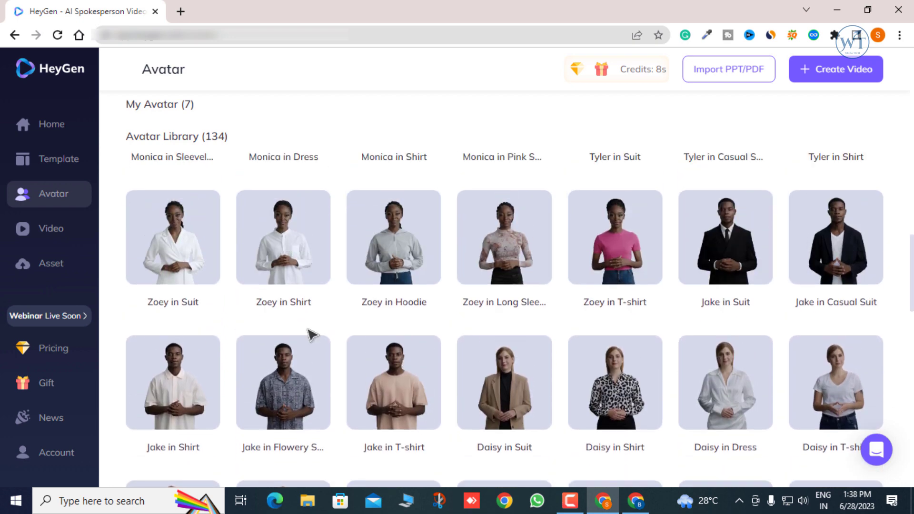
pyautogui.scroll(1, 312, 333)
pyautogui.scroll(2, 316, 329)
pyautogui.scroll(3, 316, 328)
pyautogui.scroll(4, 334, 371)
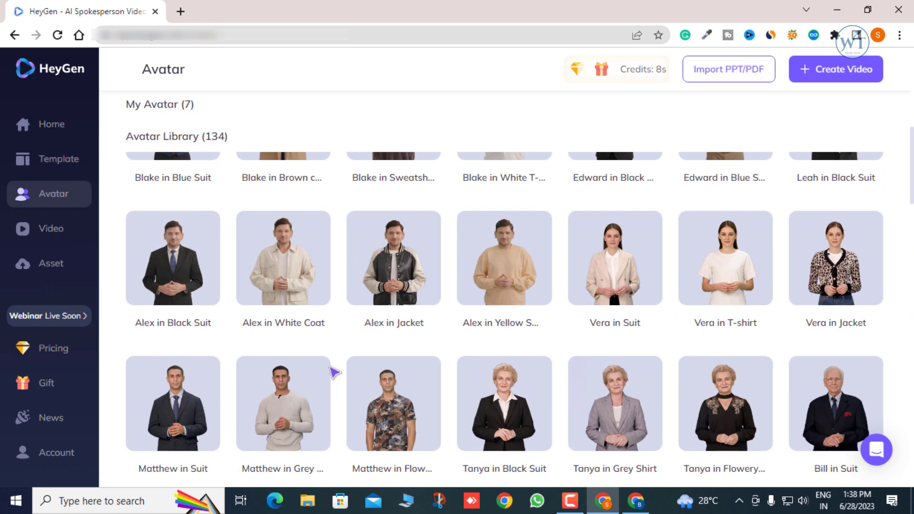
pyautogui.scroll(3, 327, 370)
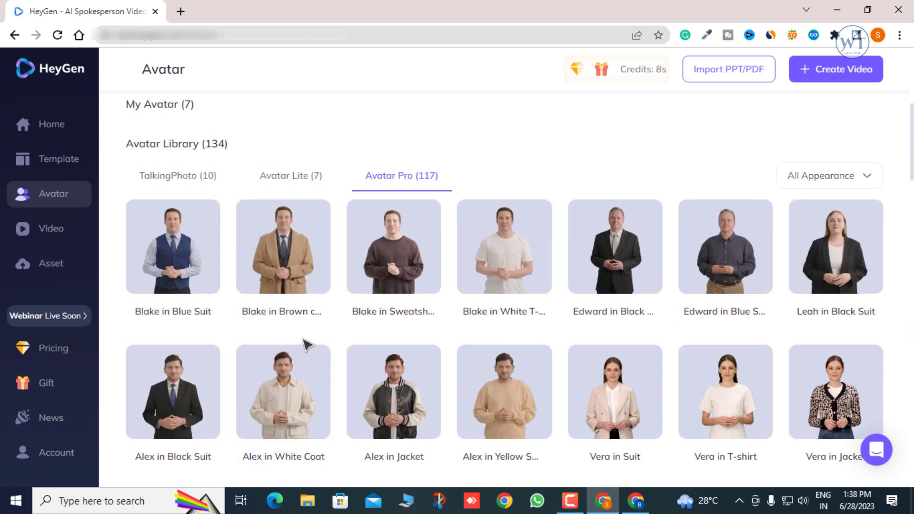
pyautogui.click(177, 177)
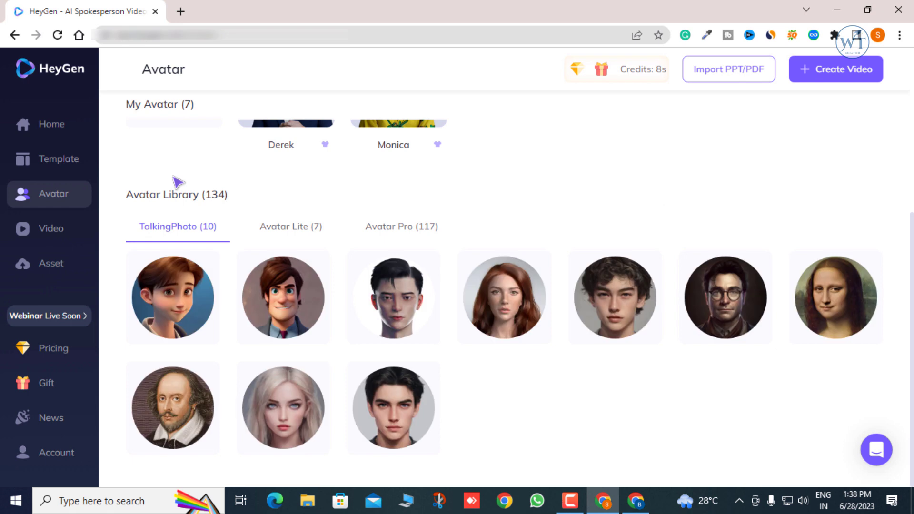
pyautogui.click(296, 236)
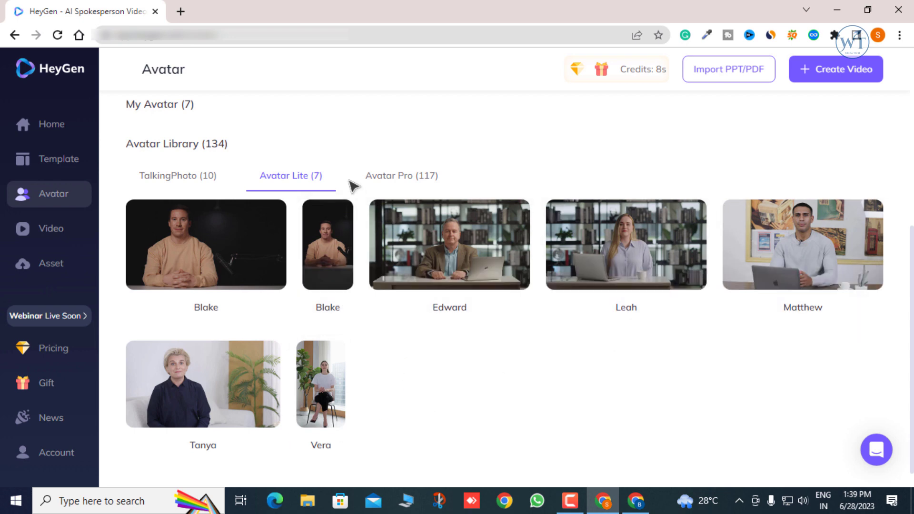
pyautogui.click(408, 180)
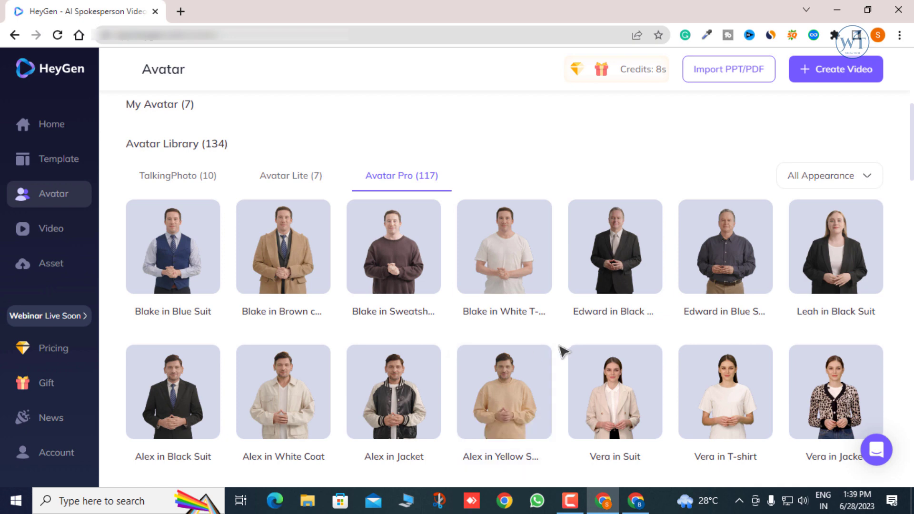
pyautogui.click(56, 137)
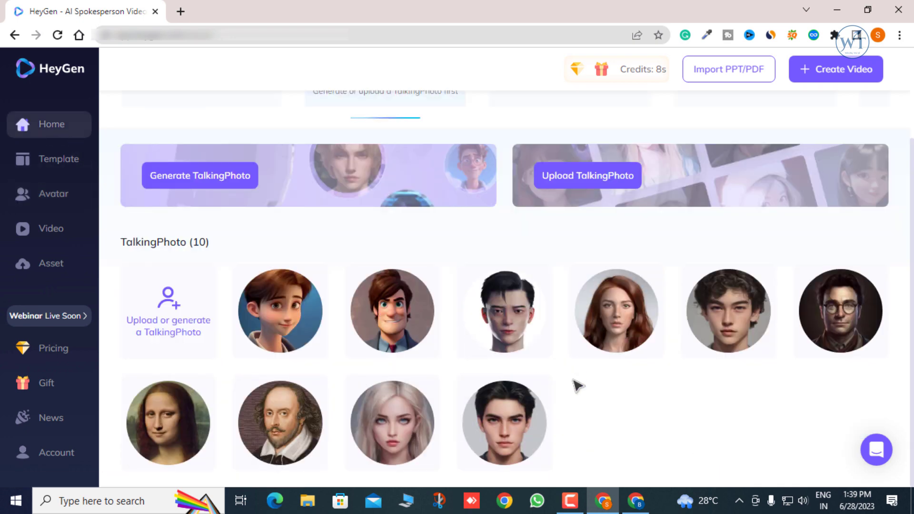
pyautogui.scroll(-2, 564, 378)
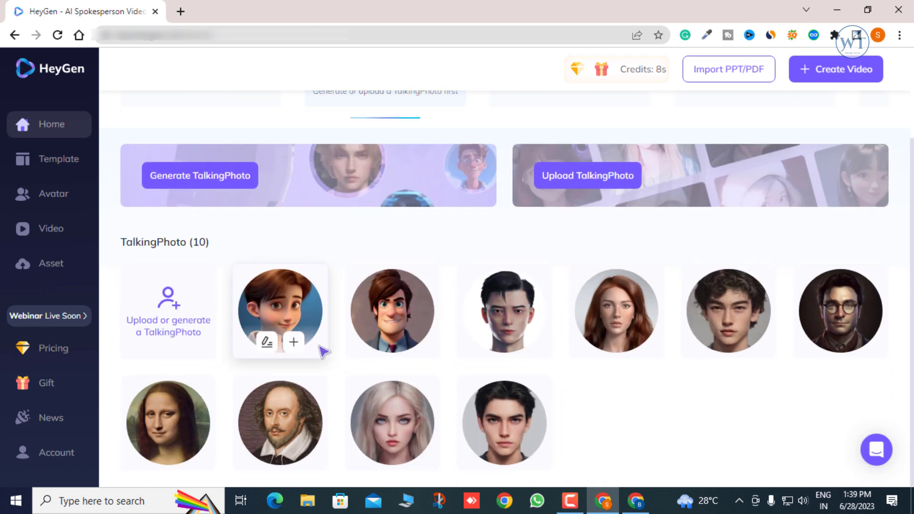
pyautogui.click(67, 200)
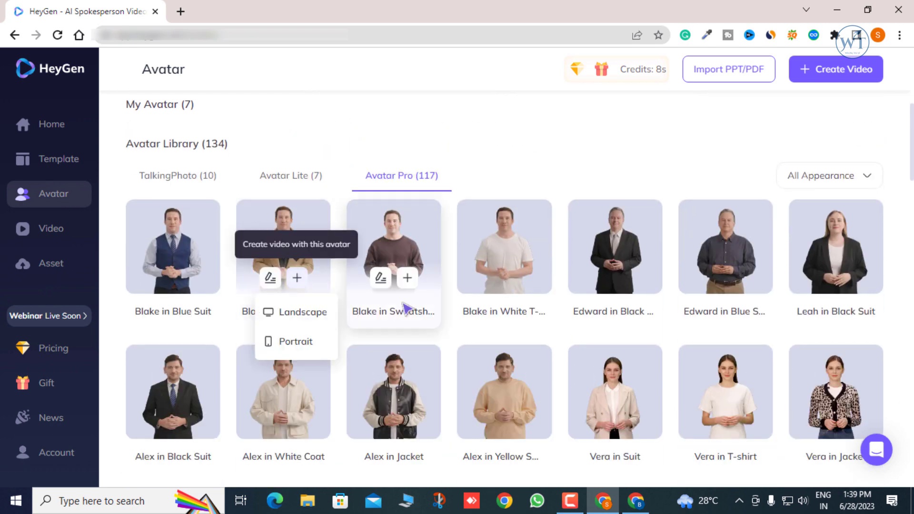
# Scroll down to the Monica in Sleeveless avatar and open its preview.
pyautogui.scroll(-3, 609, 419)
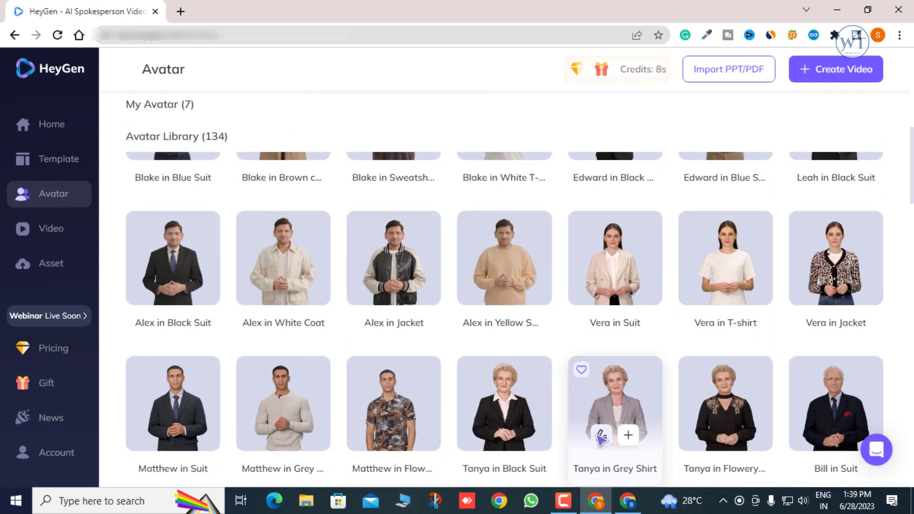
pyautogui.moveTo(725, 404)
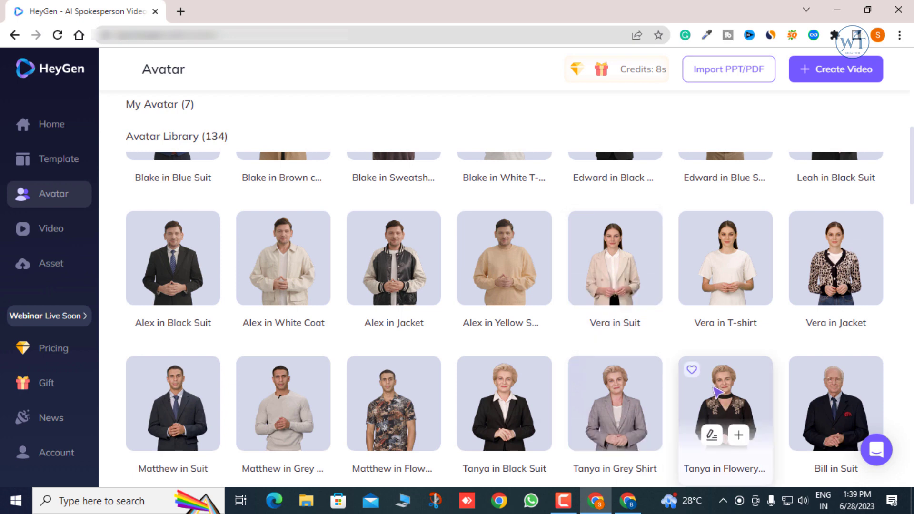
pyautogui.scroll(-2, 619, 385)
pyautogui.scroll(-2, 529, 381)
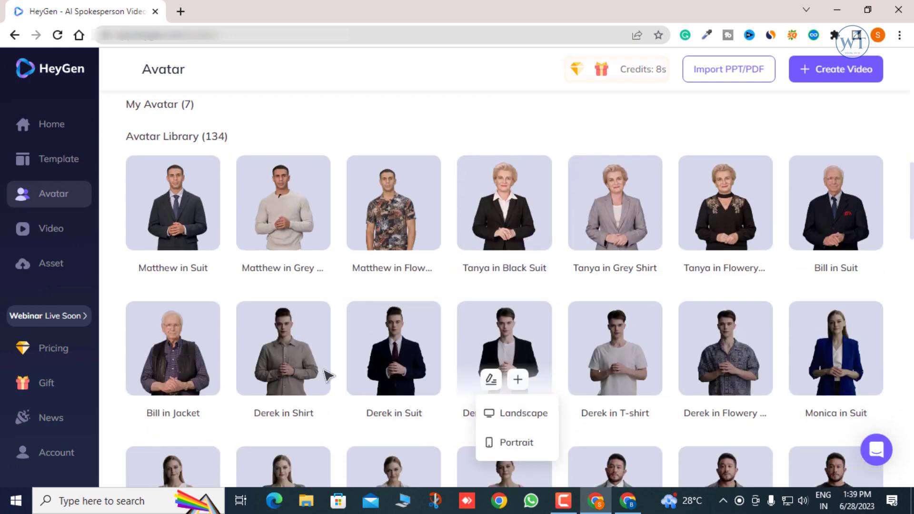
pyautogui.scroll(-4, 729, 379)
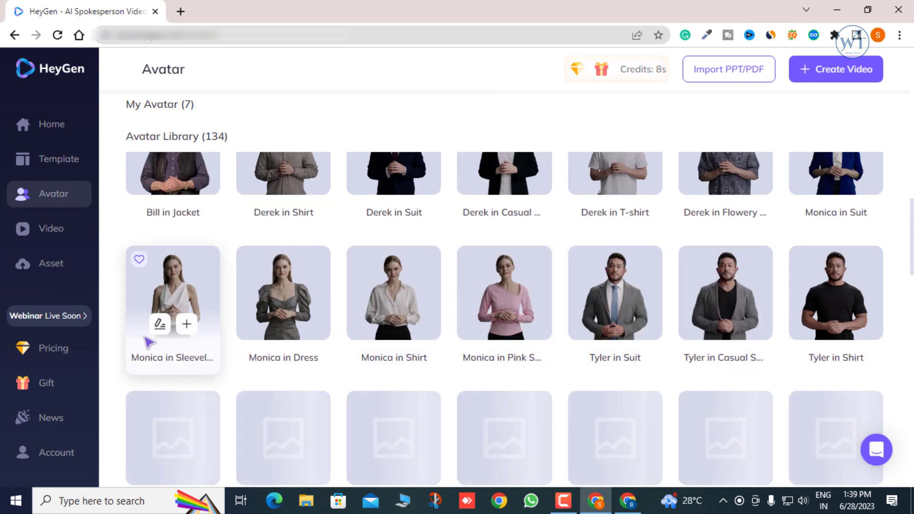
pyautogui.click(189, 291)
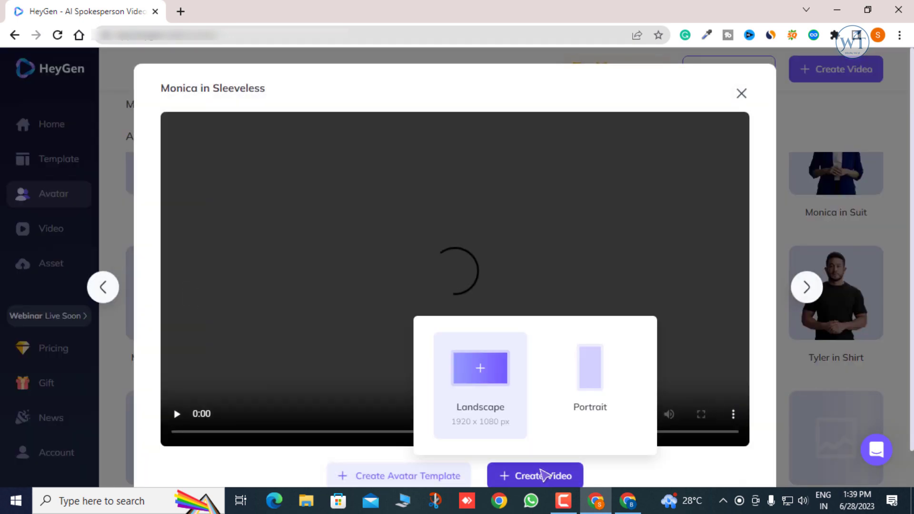
pyautogui.moveTo(536, 476)
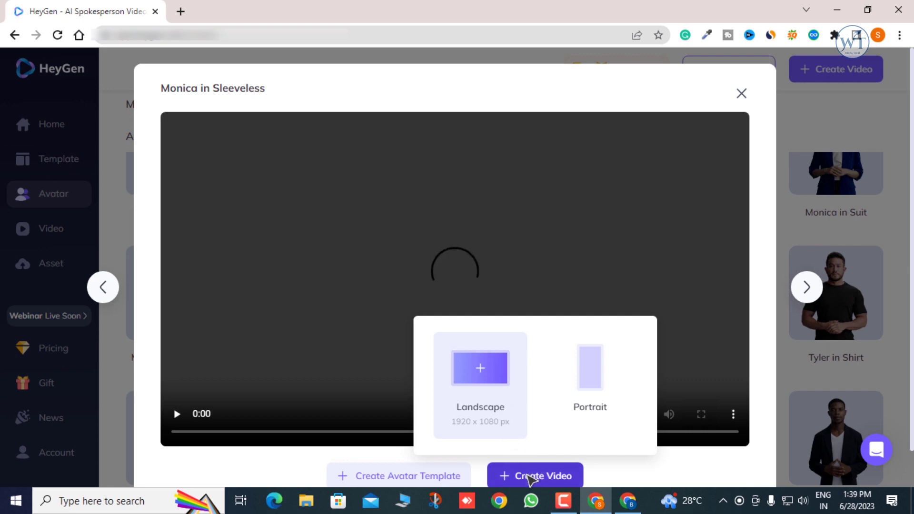
# Create a Landscape video with Monica in Sleeveless and switch to the ChatGPT window.
pyautogui.click(531, 477)
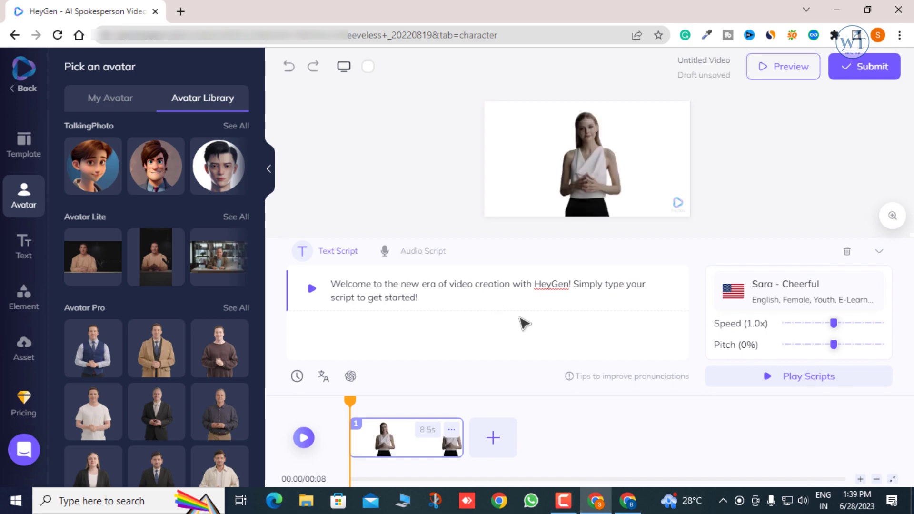
pyautogui.click(629, 506)
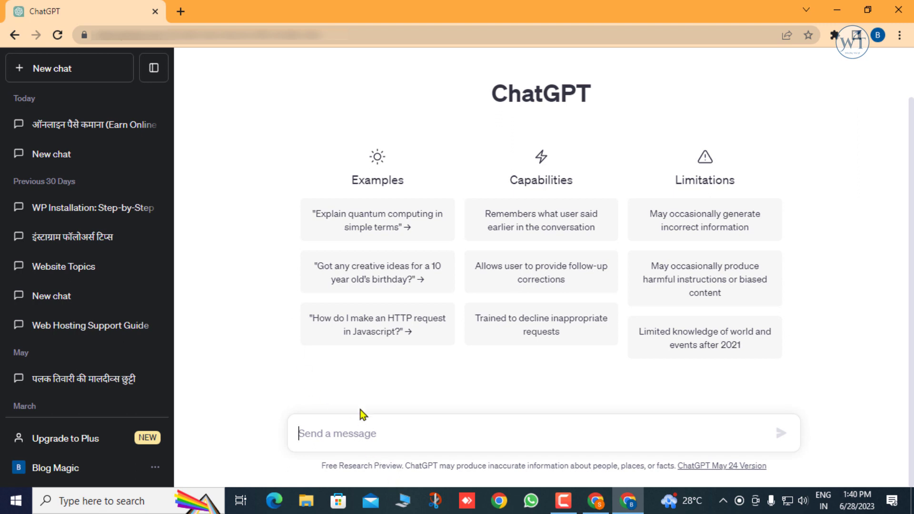
# Send ChatGPT the prompt 'provide me 1 minute hindi script about make money online'.
pyautogui.rightClick(359, 429)
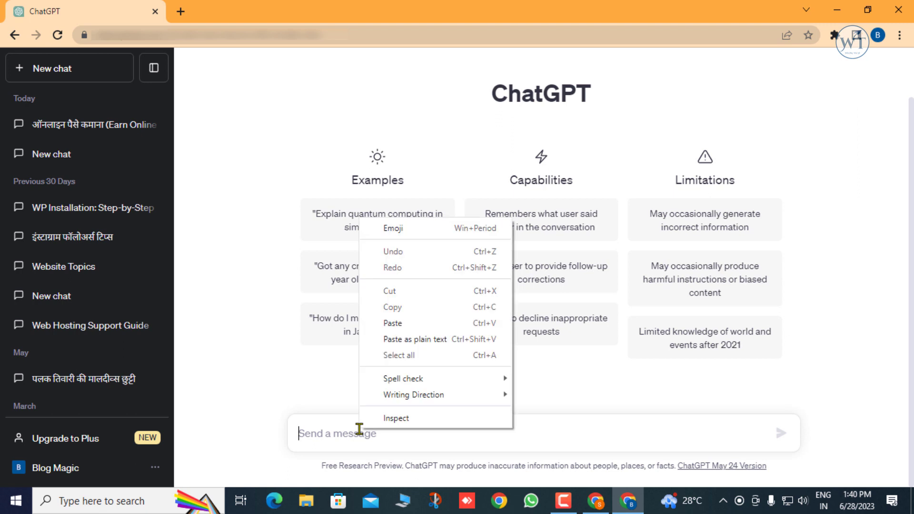
pyautogui.click(409, 324)
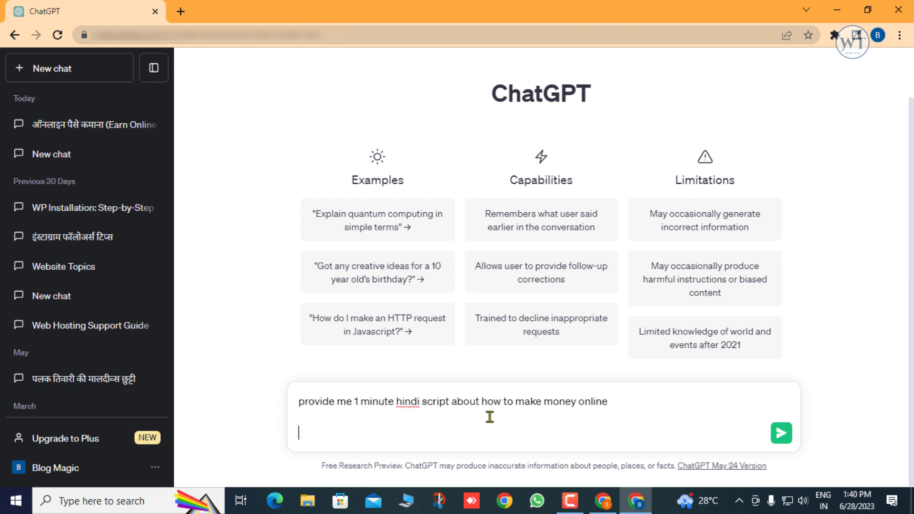
pyautogui.moveTo(617, 405); pyautogui.dragTo(493, 402)
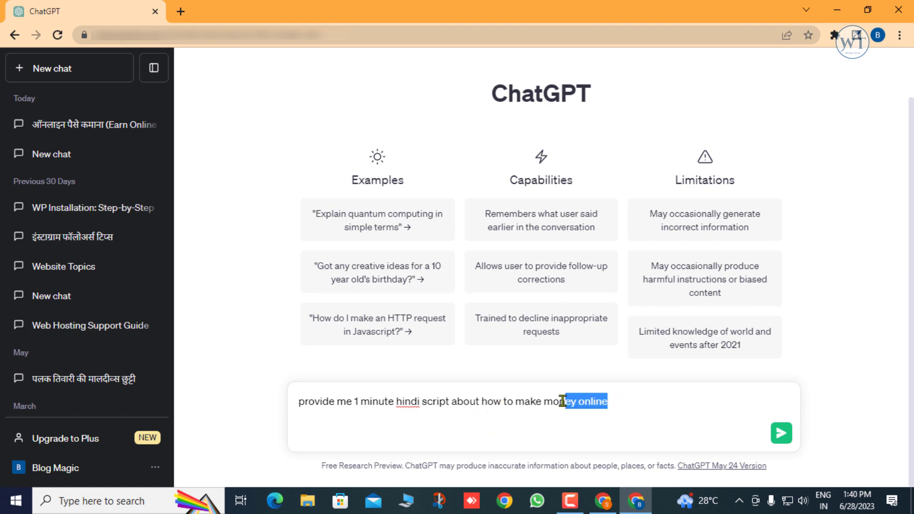
pyautogui.click(521, 415)
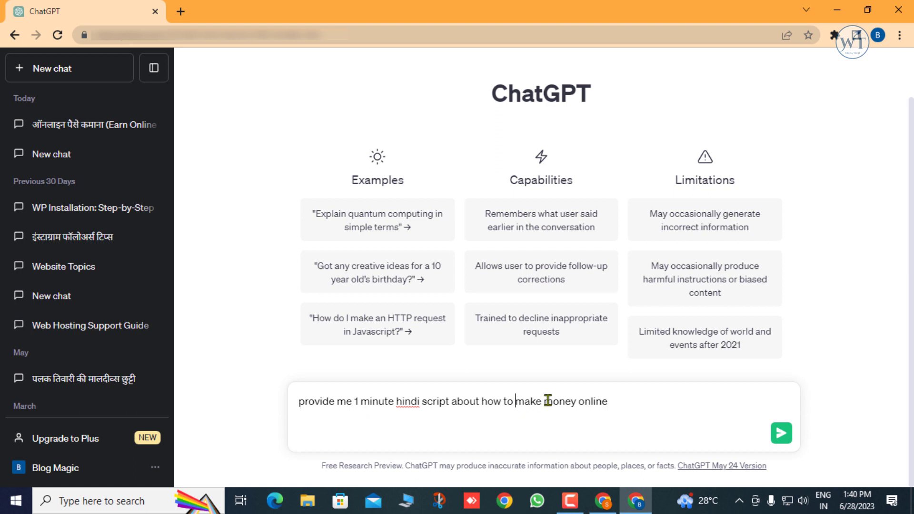
pyautogui.click(515, 401)
pyautogui.press('BackSpace')
pyautogui.press('BackSpace')
pyautogui.press('BackSpace')
pyautogui.press('BackSpace')
pyautogui.press('BackSpace')
pyautogui.press('BackSpace')
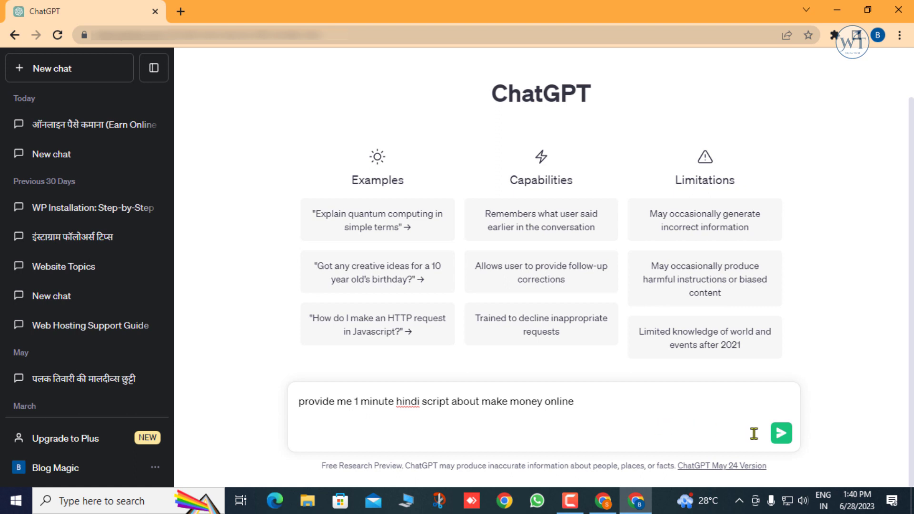
pyautogui.click(782, 434)
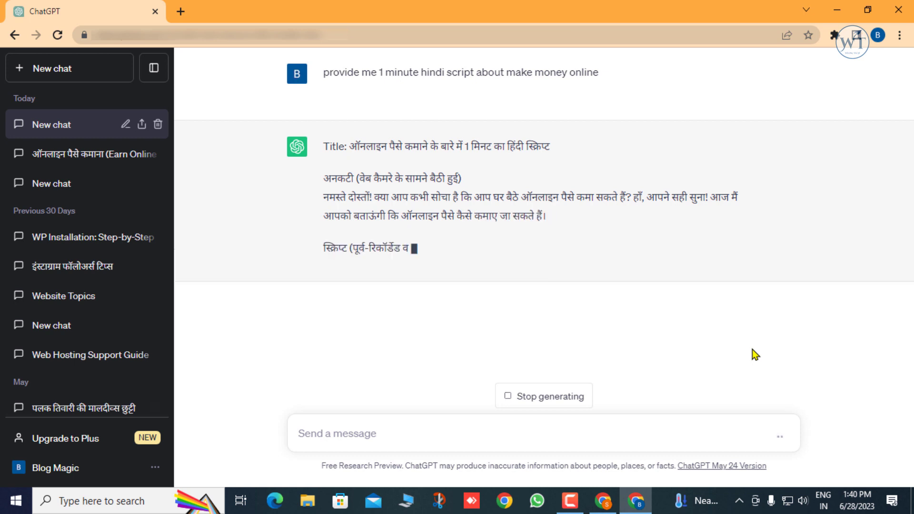
# Copy the नमस्ते दोस्तों greeting paragraph from ChatGPT's Hindi script reply.
pyautogui.moveTo(323, 71); pyautogui.dragTo(613, 72)
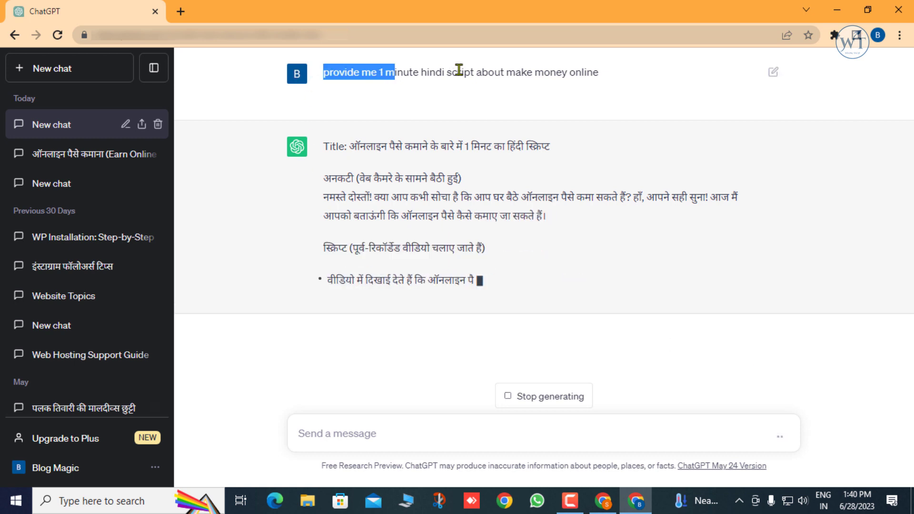
pyautogui.click(614, 67)
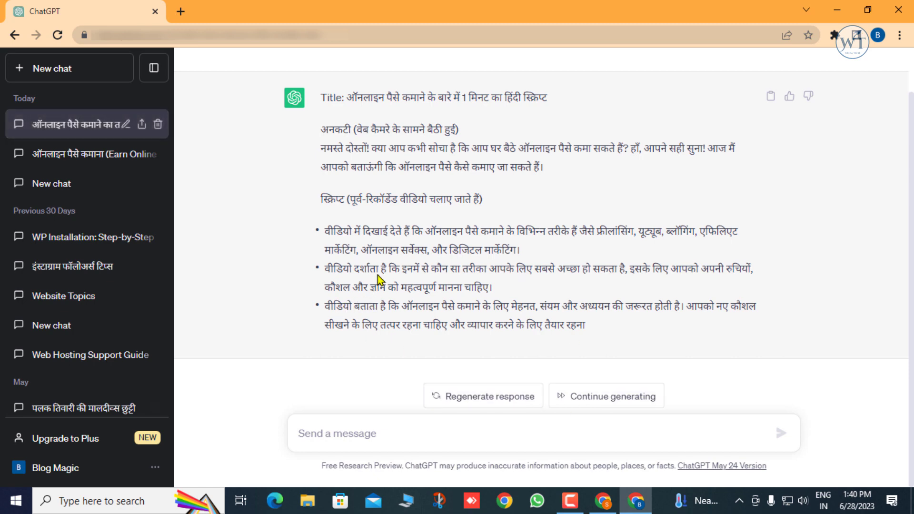
pyautogui.moveTo(321, 149); pyautogui.dragTo(548, 165)
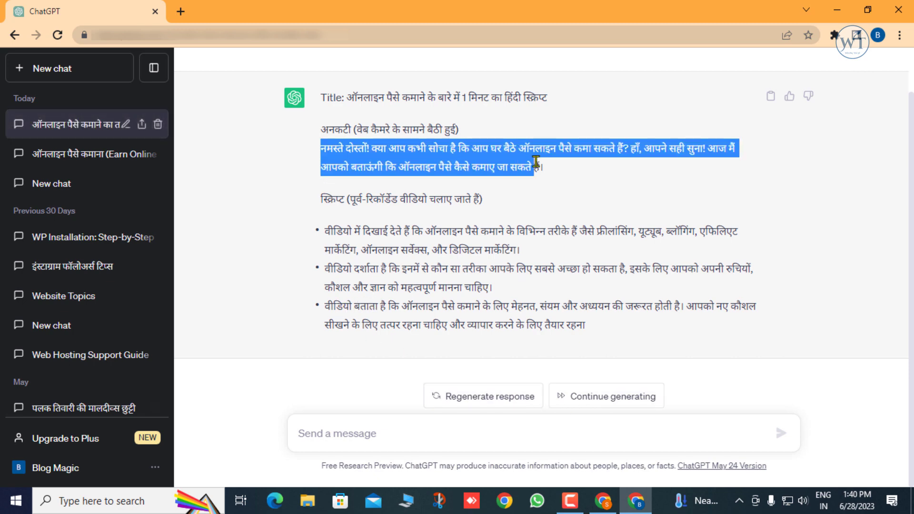
pyautogui.rightClick(427, 153)
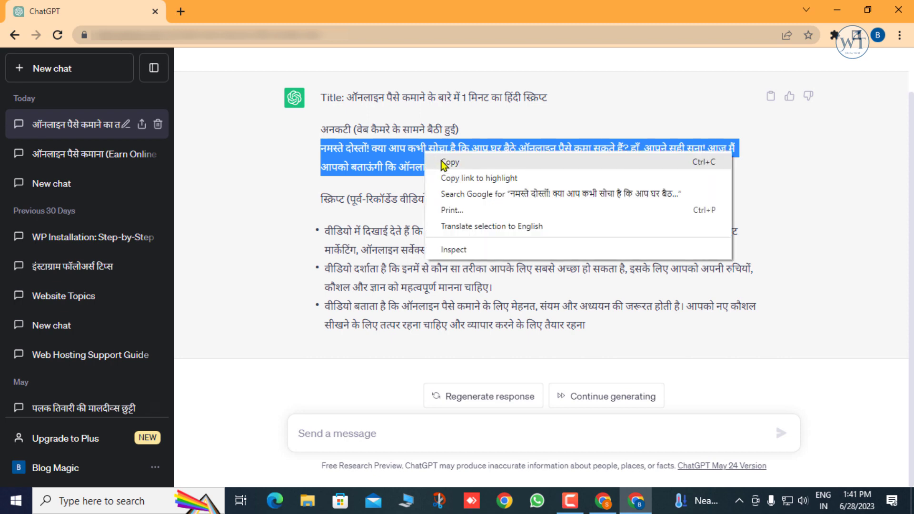
pyautogui.click(442, 163)
# Replace HeyGen's default English script with the copied Hindi greeting paragraph.
pyautogui.click(603, 500)
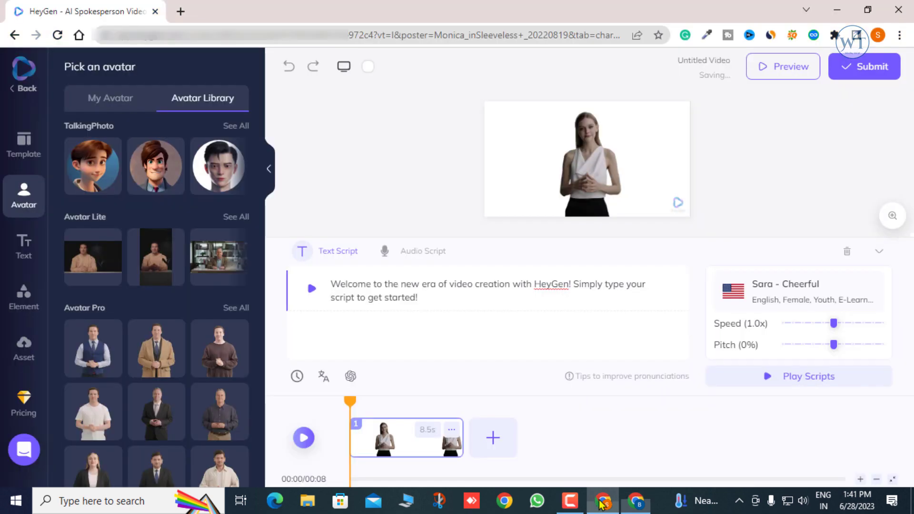
pyautogui.tripleClick(363, 296)
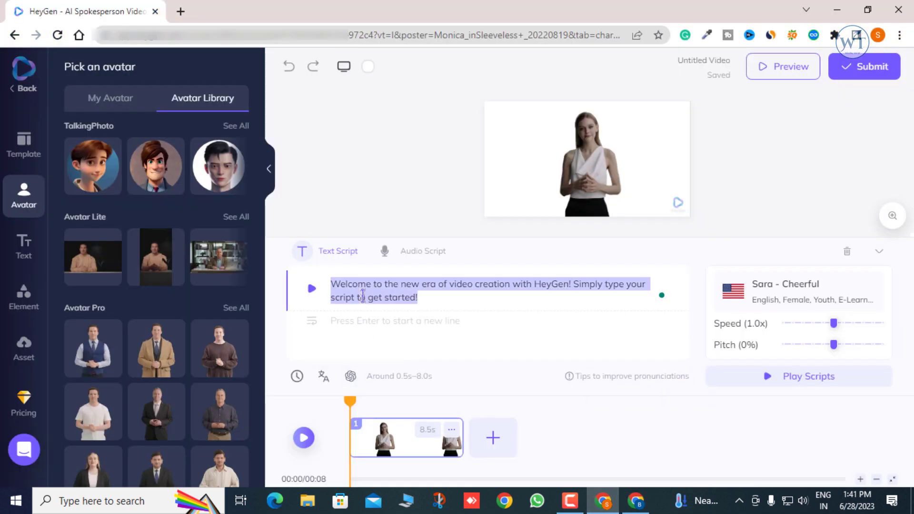
pyautogui.rightClick(363, 295)
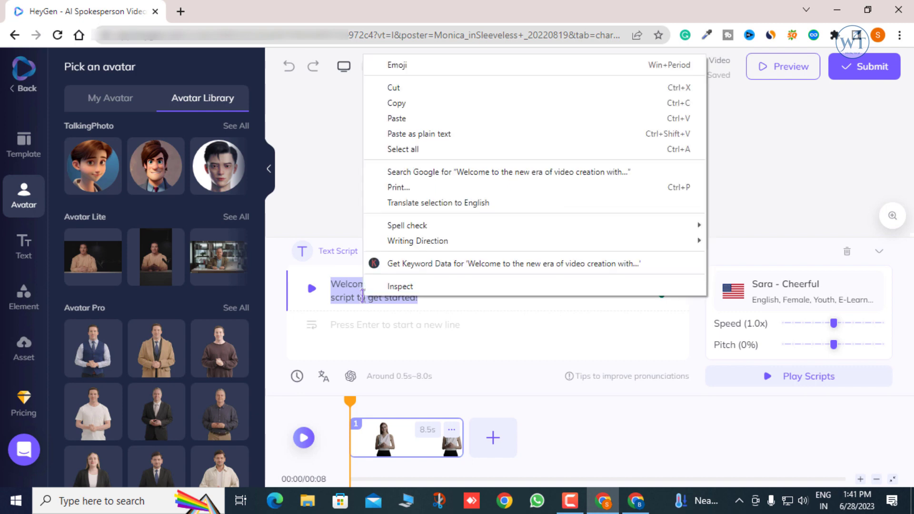
pyautogui.click(406, 119)
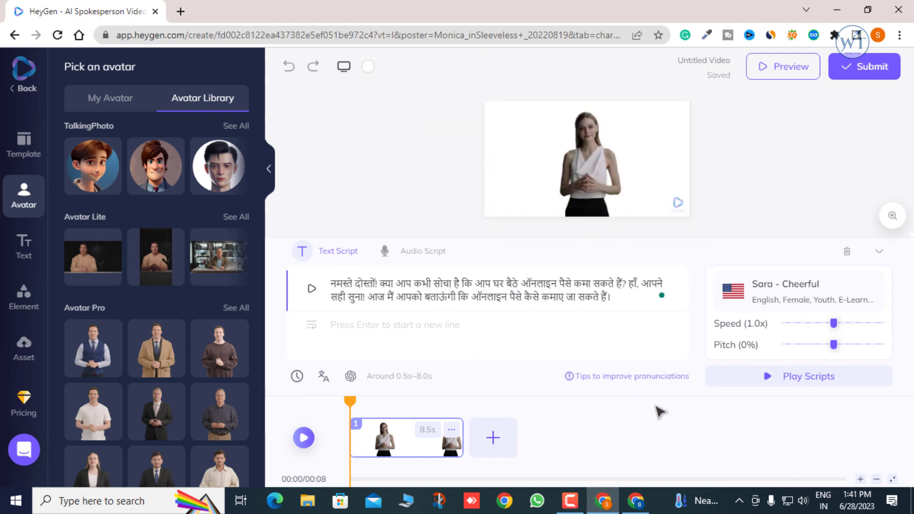
pyautogui.click(638, 503)
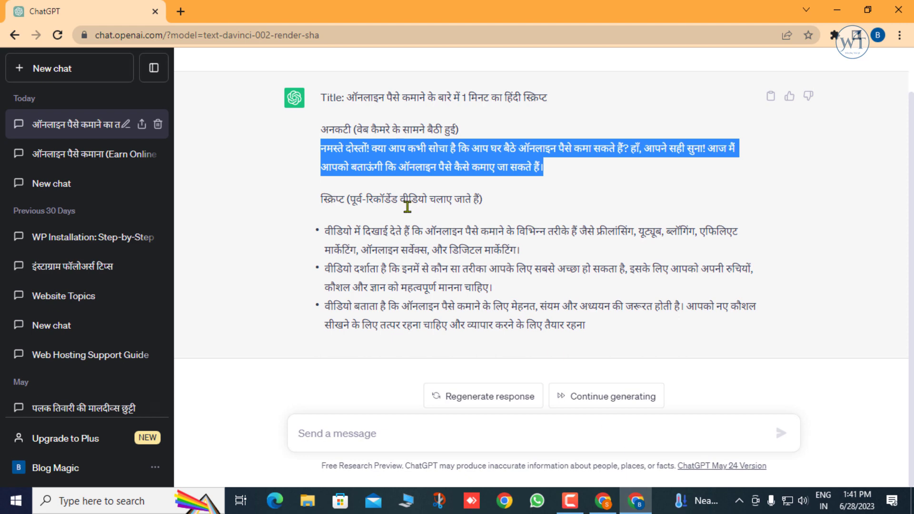
# Copy ChatGPT's first Hindi bullet point and start an empty second script line in HeyGen.
pyautogui.moveTo(327, 232)
pyautogui.mouseDown()
pyautogui.moveTo(503, 244)
pyautogui.moveTo(530, 256)
pyautogui.mouseUp()
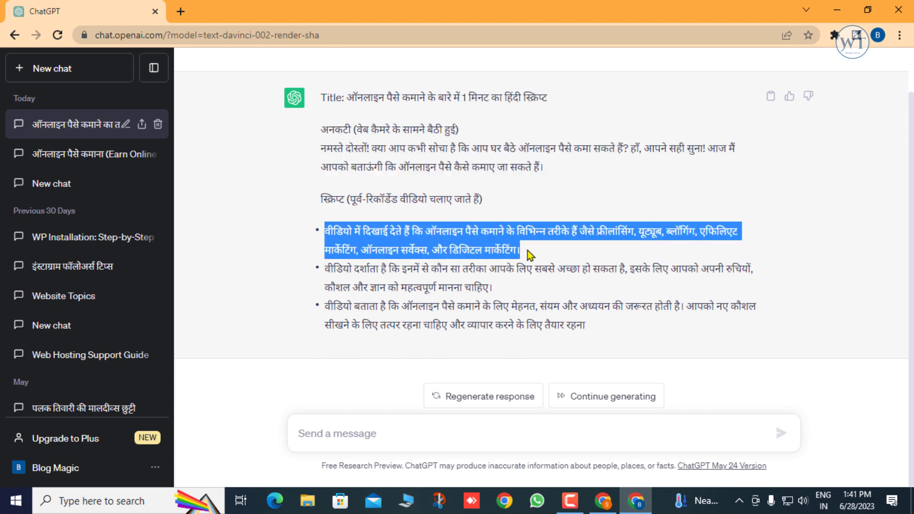
pyautogui.rightClick(451, 236)
pyautogui.click(476, 244)
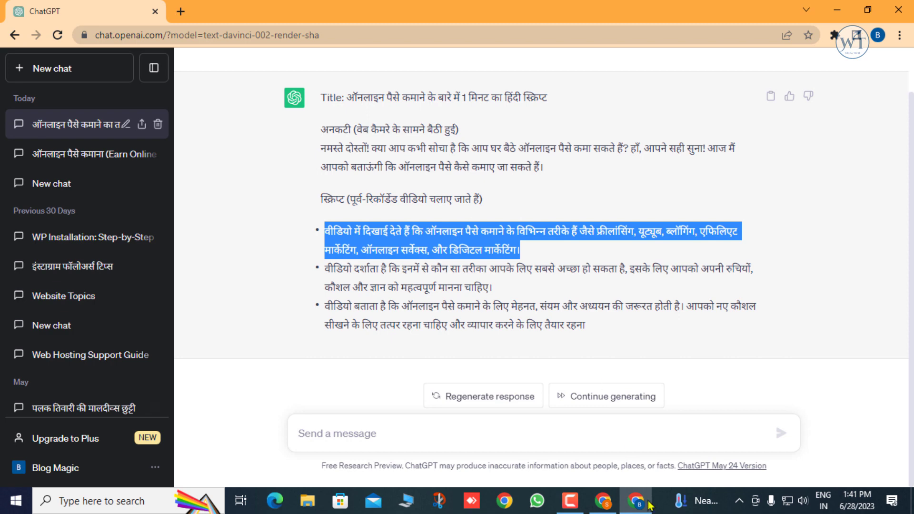
pyautogui.click(603, 508)
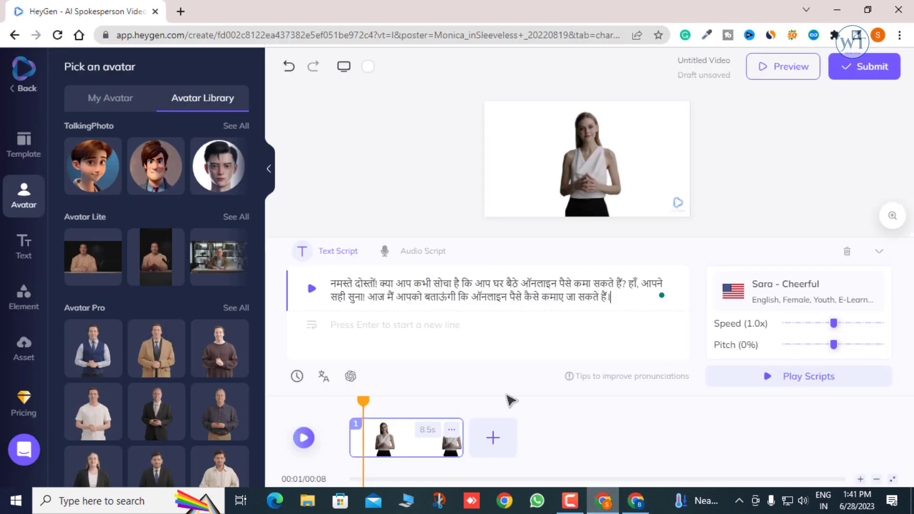
pyautogui.click(394, 327)
pyautogui.rightClick(394, 325)
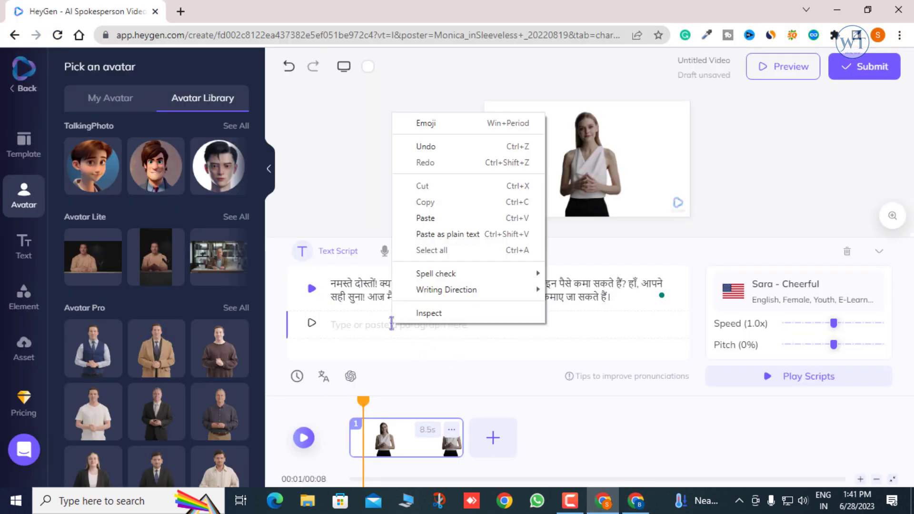
# Paste the bullet as the second script paragraph and switch the voice to Hindi Swara - Friendly.
pyautogui.click(434, 220)
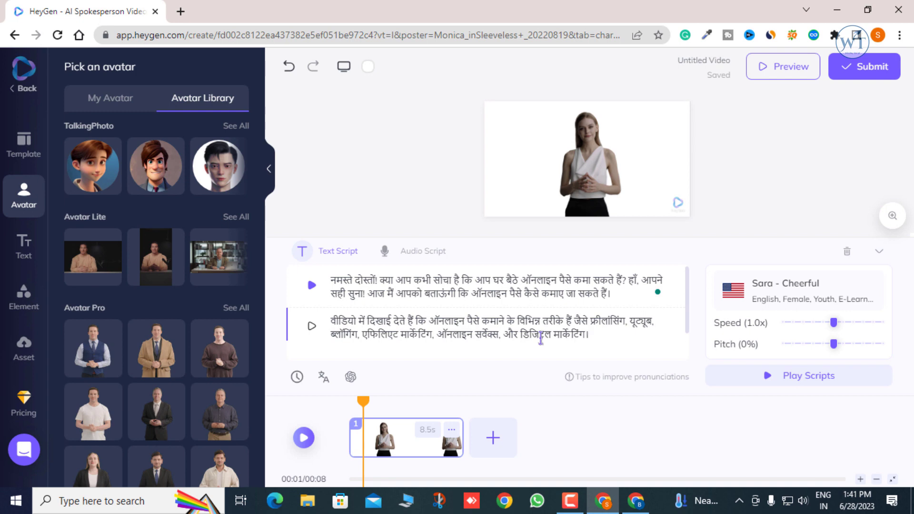
pyautogui.click(786, 298)
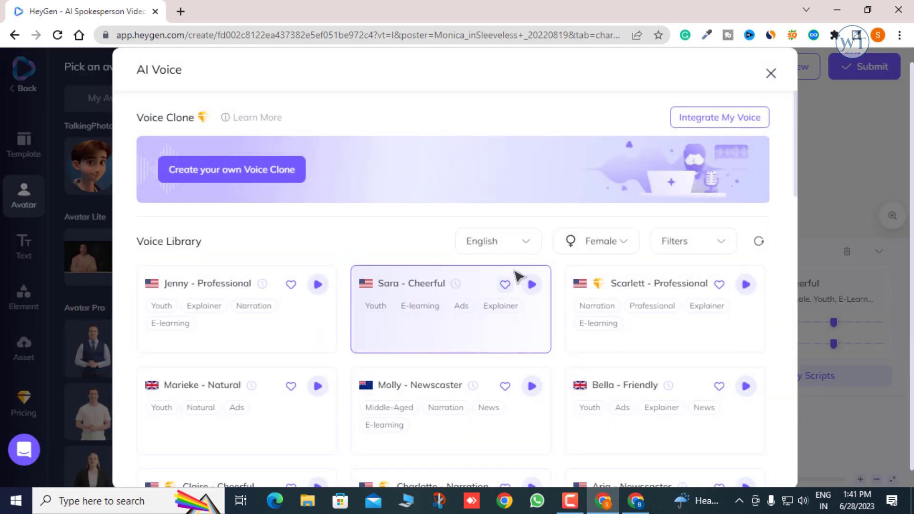
pyautogui.click(513, 241)
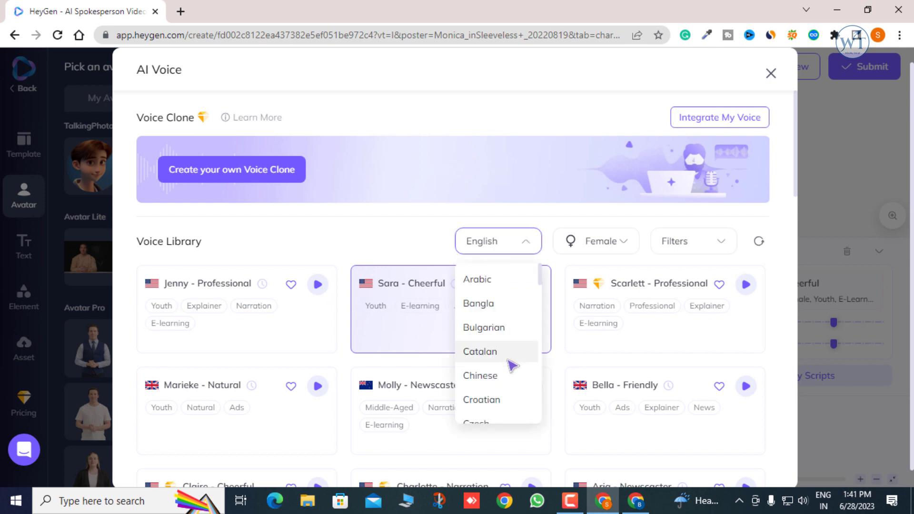
pyautogui.scroll(-5, 510, 364)
pyautogui.scroll(-4, 508, 365)
pyautogui.scroll(1, 508, 365)
pyautogui.scroll(2, 500, 353)
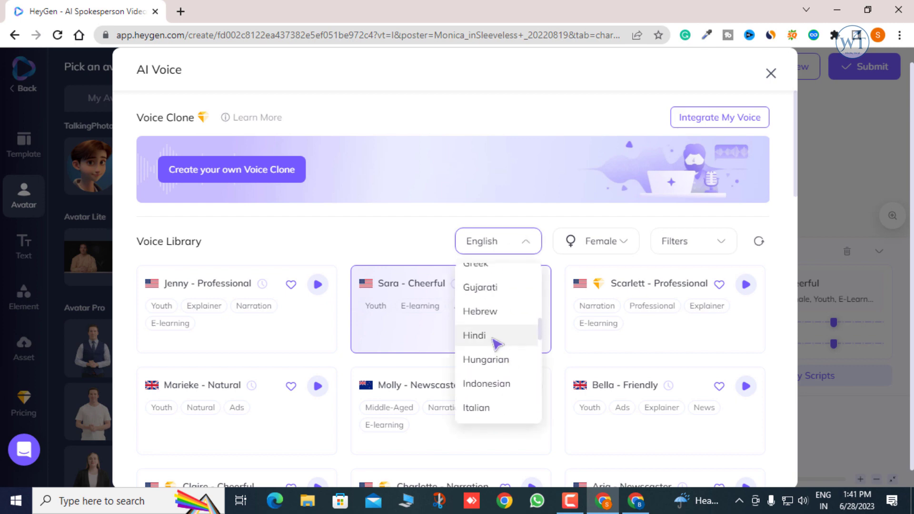
pyautogui.click(495, 339)
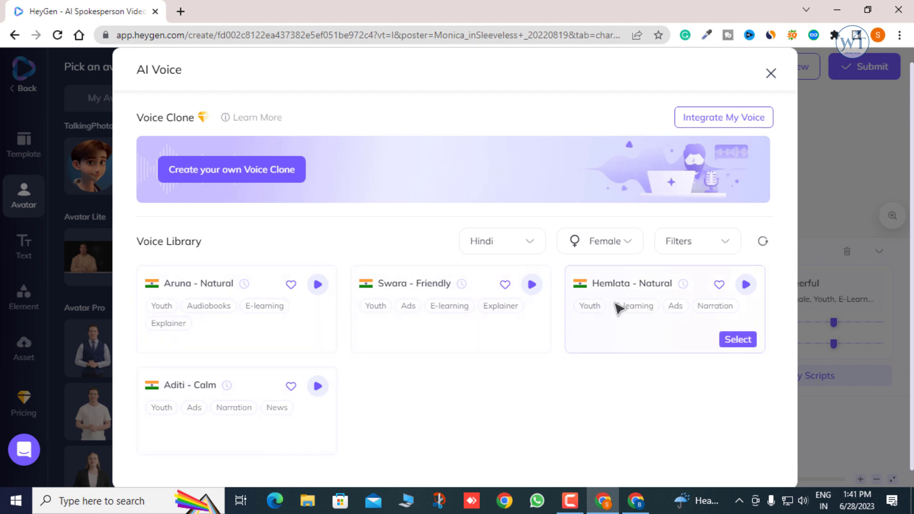
pyautogui.moveTo(451, 310)
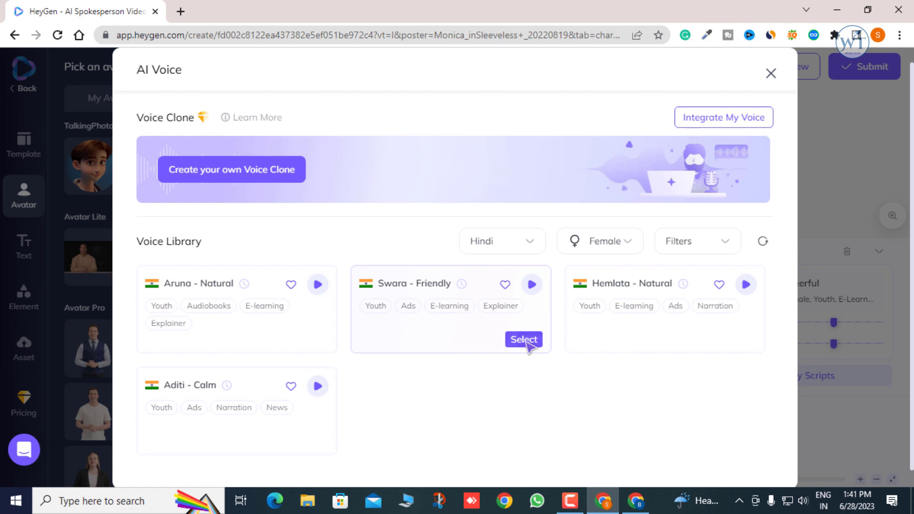
pyautogui.click(524, 340)
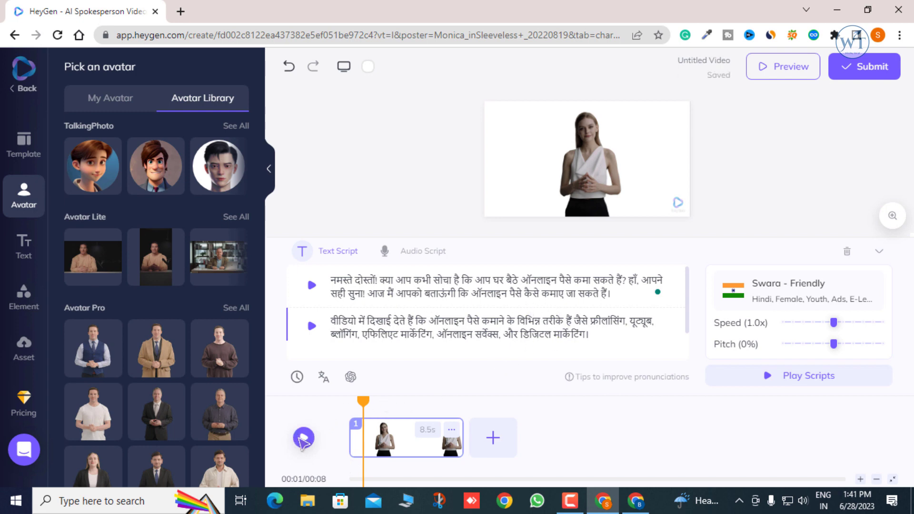
pyautogui.click(303, 438)
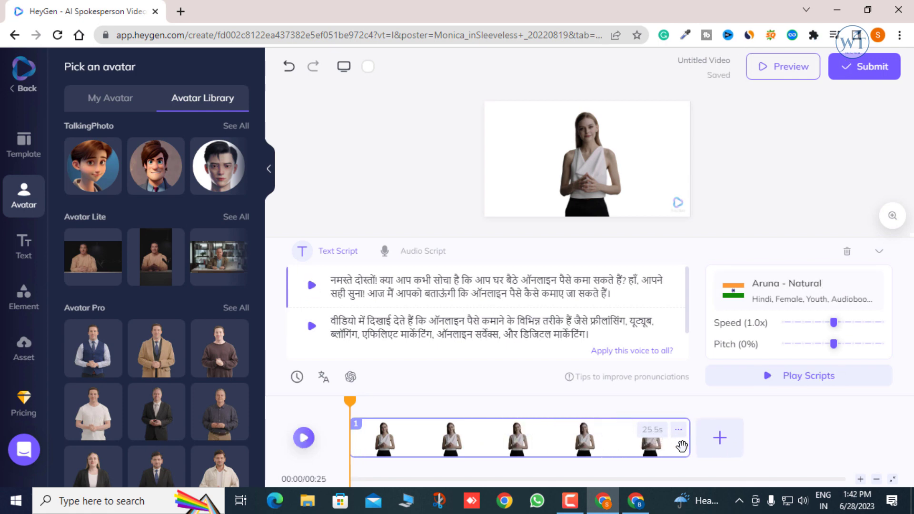
# Delete the second script paragraph, leaving only the Hindi greeting line voiced by Aruna - Natural.
pyautogui.tripleClick(336, 329)
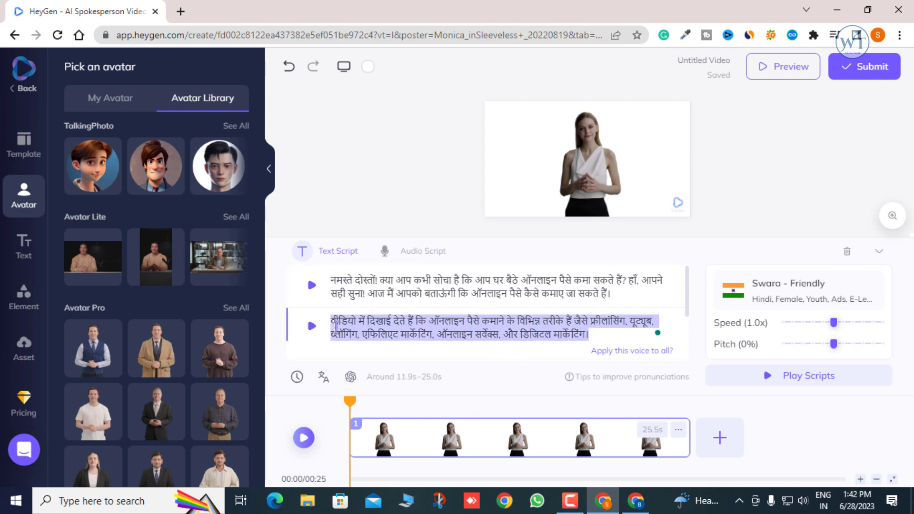
pyautogui.press('BackSpace')
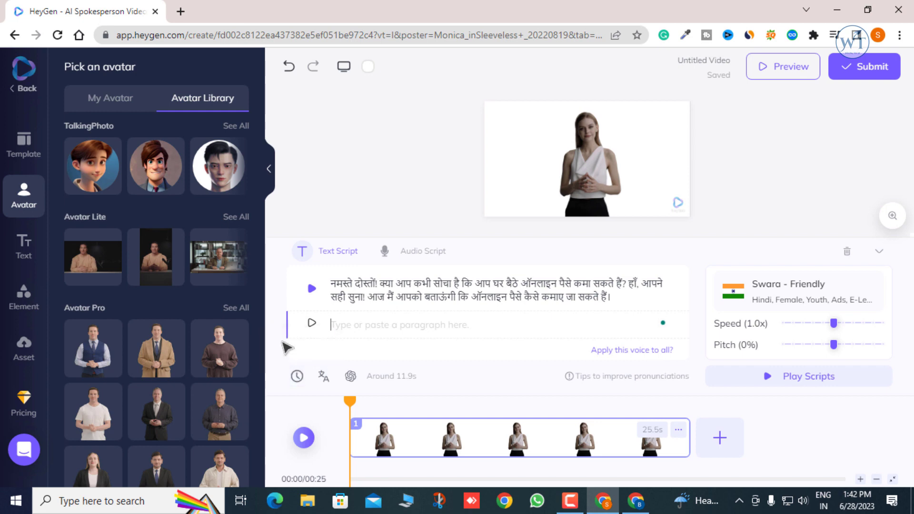
pyautogui.click(326, 332)
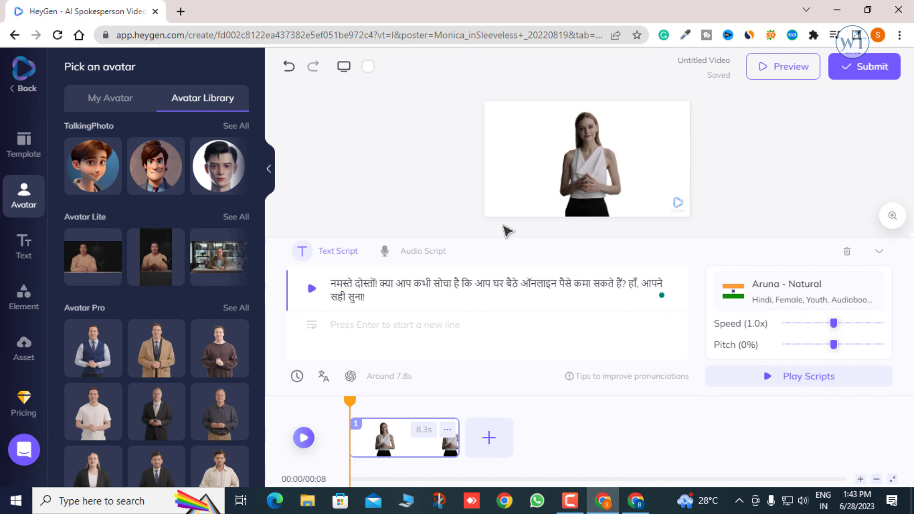
pyautogui.click(520, 174)
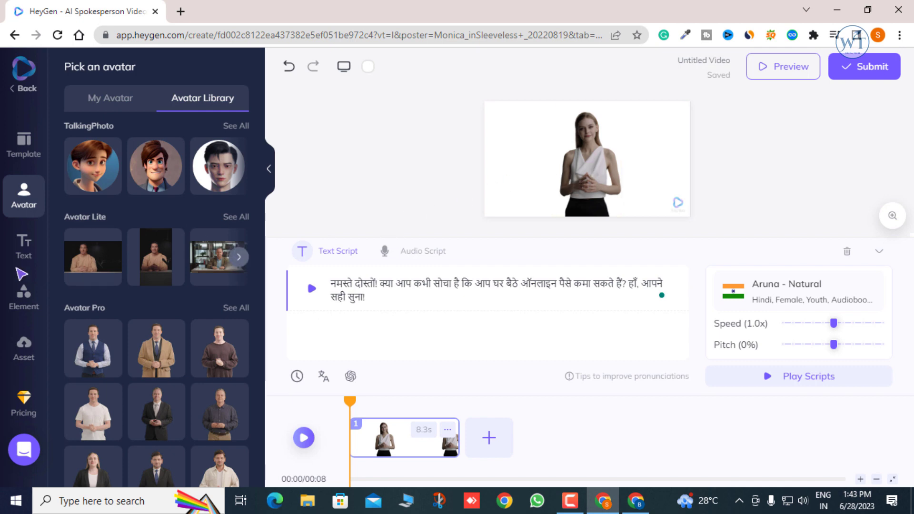
# Open the Elements library and browse through the sample images.
pyautogui.click(27, 300)
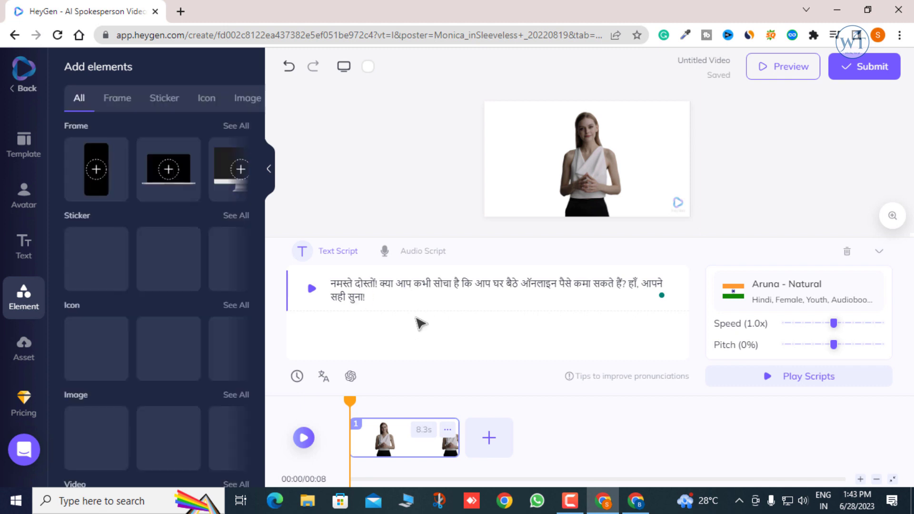
pyautogui.scroll(-3, 159, 350)
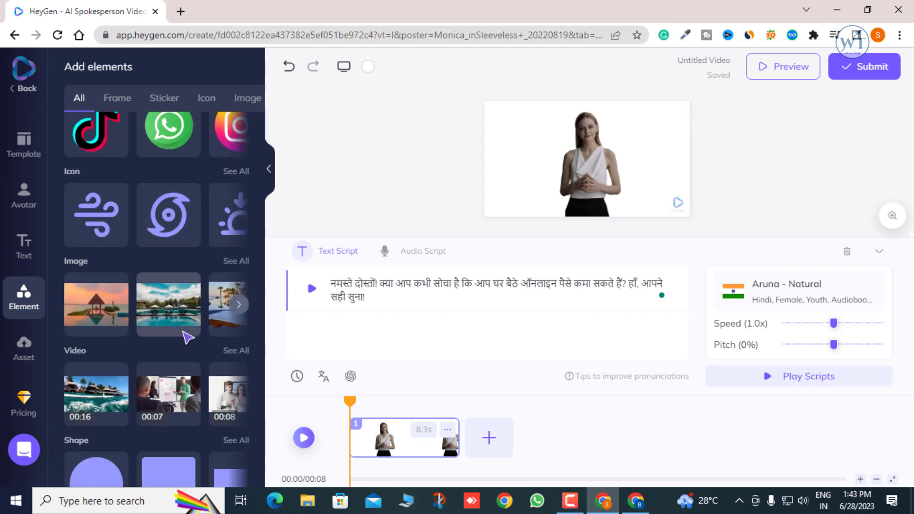
pyautogui.click(239, 307)
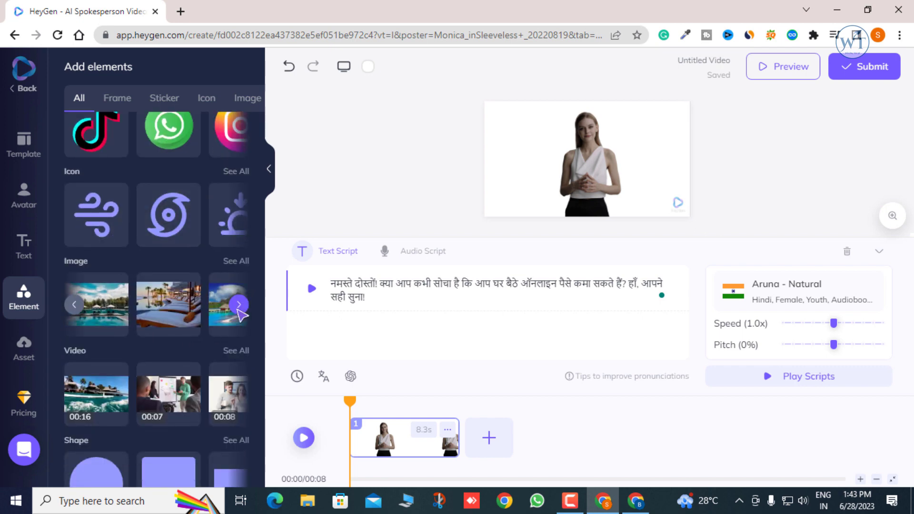
pyautogui.click(239, 305)
pyautogui.click(239, 305)
pyautogui.click(239, 305)
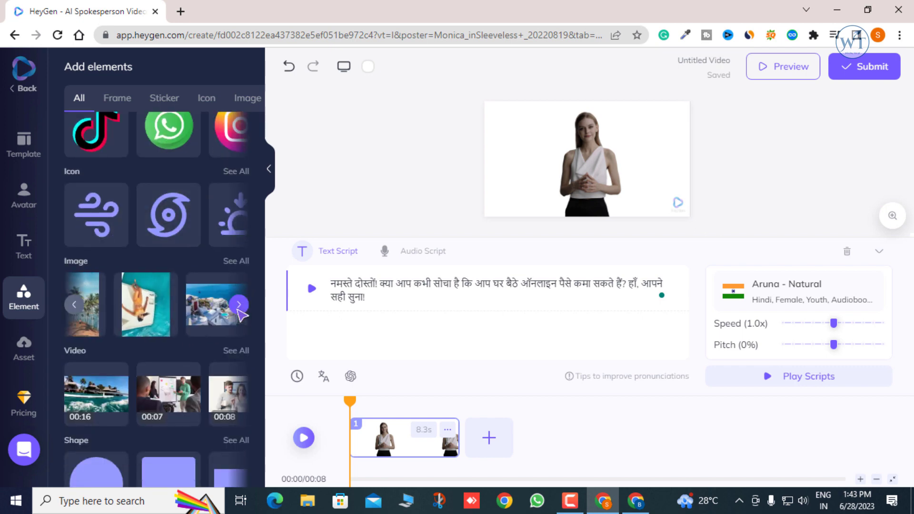
pyautogui.click(239, 305)
pyautogui.click(239, 306)
pyautogui.click(238, 306)
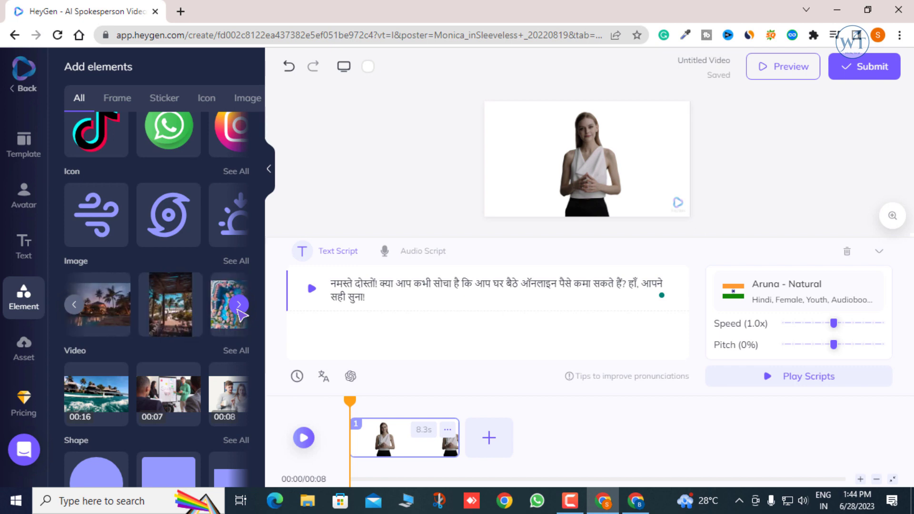
pyautogui.click(238, 305)
pyautogui.click(238, 306)
pyautogui.click(239, 306)
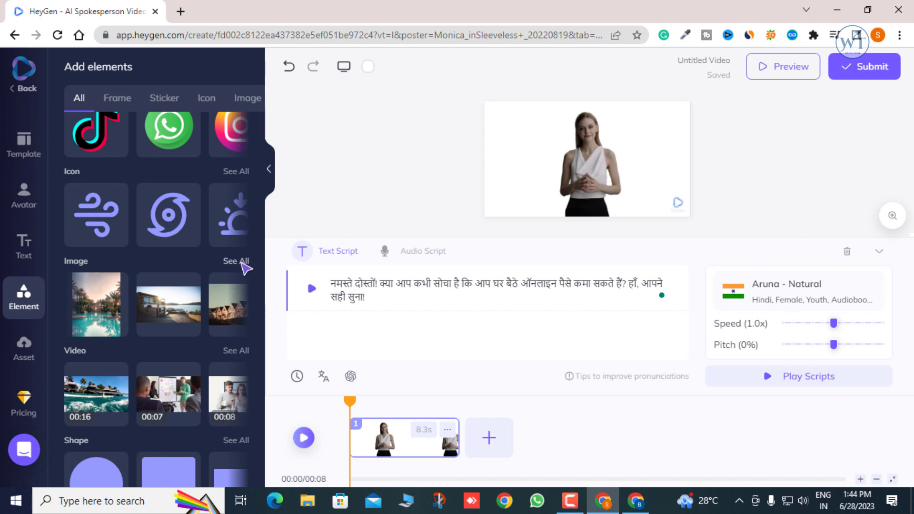
# Show all images and drop the conference-room photo behind the avatar.
pyautogui.click(244, 261)
pyautogui.scroll(-2, 215, 377)
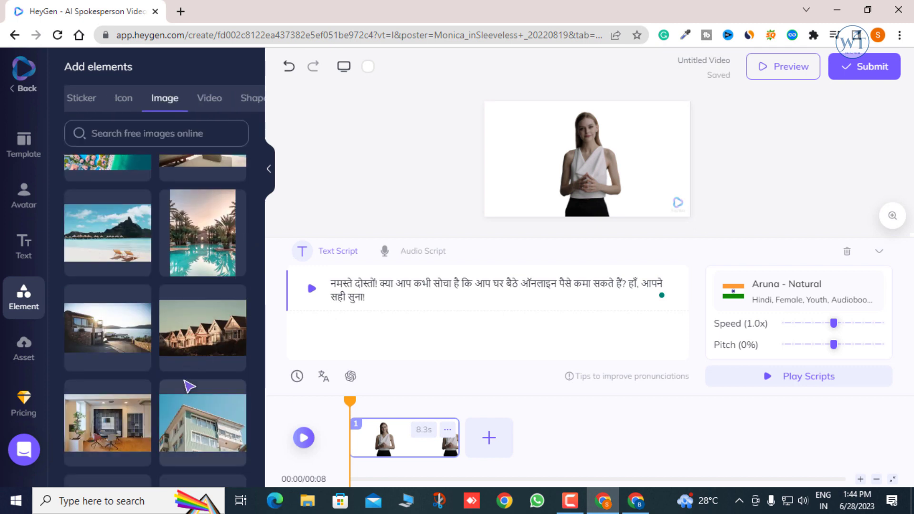
pyautogui.scroll(-5, 189, 387)
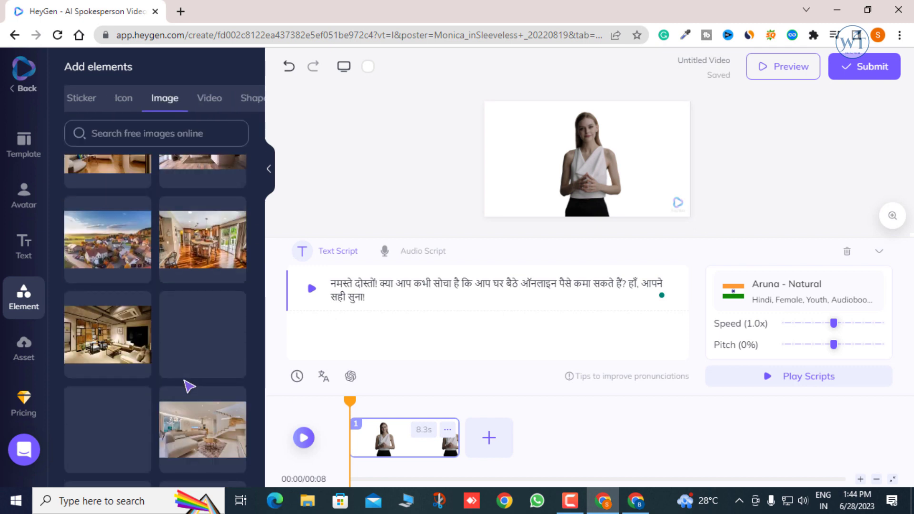
pyautogui.scroll(-2, 189, 387)
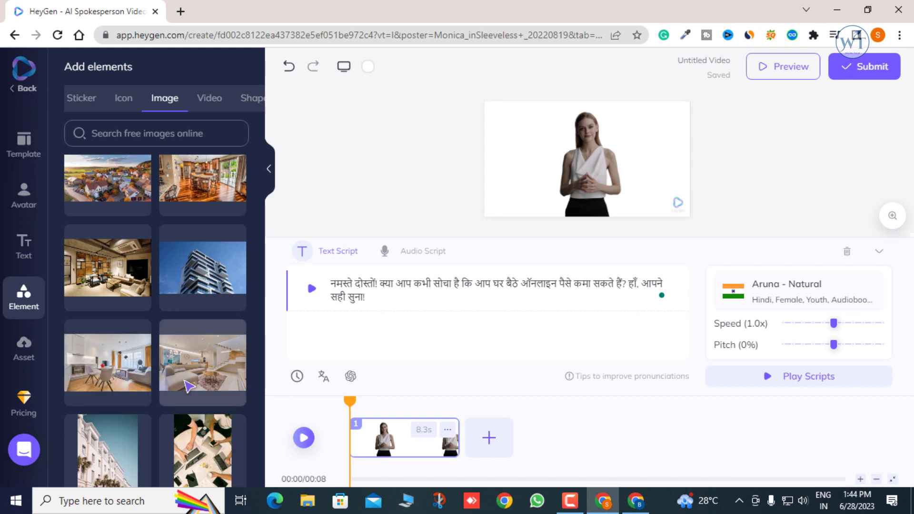
pyautogui.scroll(-2, 189, 387)
pyautogui.scroll(-3, 187, 381)
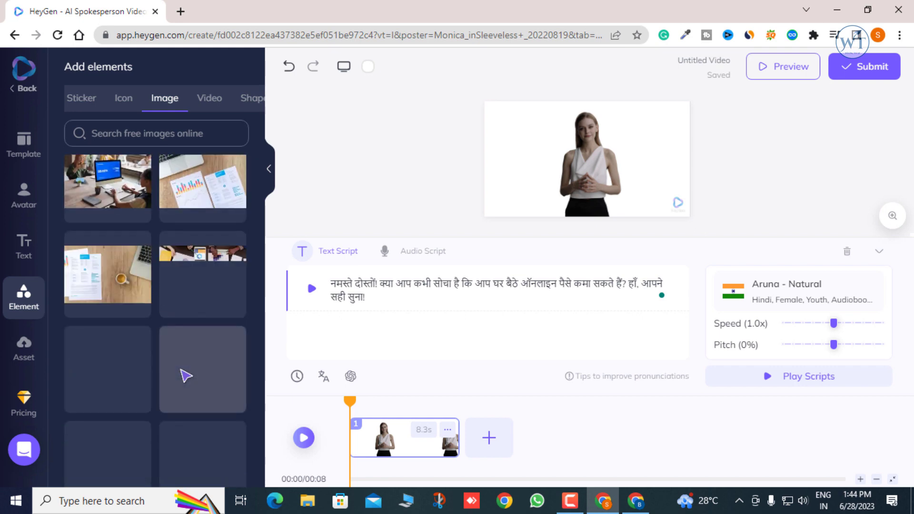
pyautogui.scroll(-3, 181, 370)
pyautogui.moveTo(108, 320)
pyautogui.mouseDown()
pyautogui.moveTo(584, 162)
pyautogui.moveTo(552, 165)
pyautogui.moveTo(536, 211)
pyautogui.mouseUp()
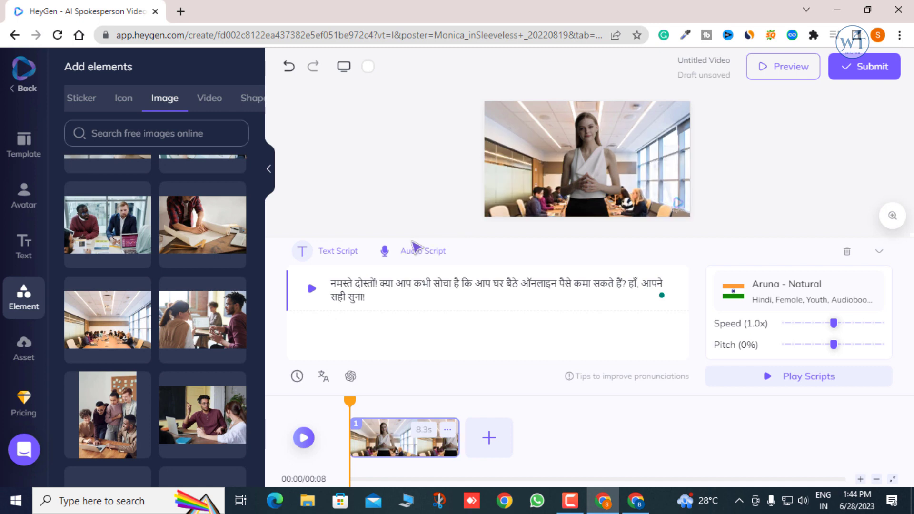
# Replace it with the night-time palm resort photo as the video background.
pyautogui.scroll(-5, 230, 337)
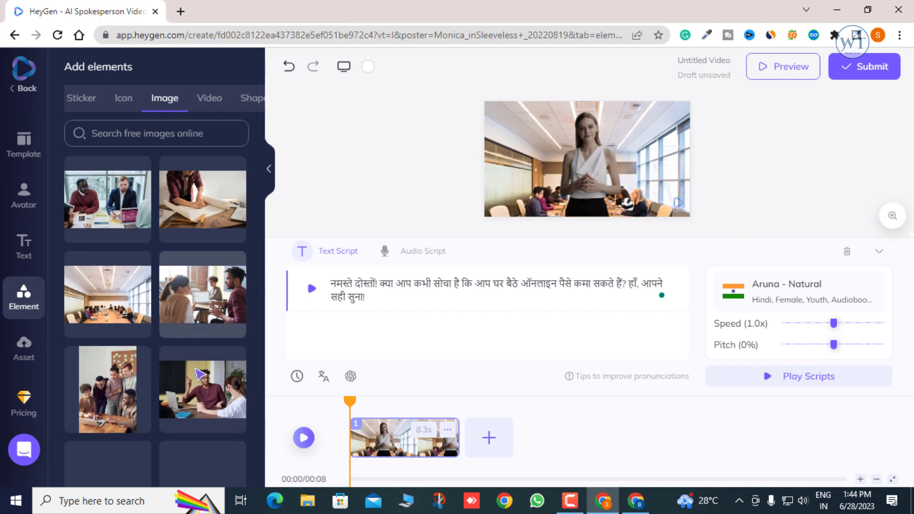
pyautogui.scroll(-2, 186, 373)
pyautogui.scroll(-2, 177, 373)
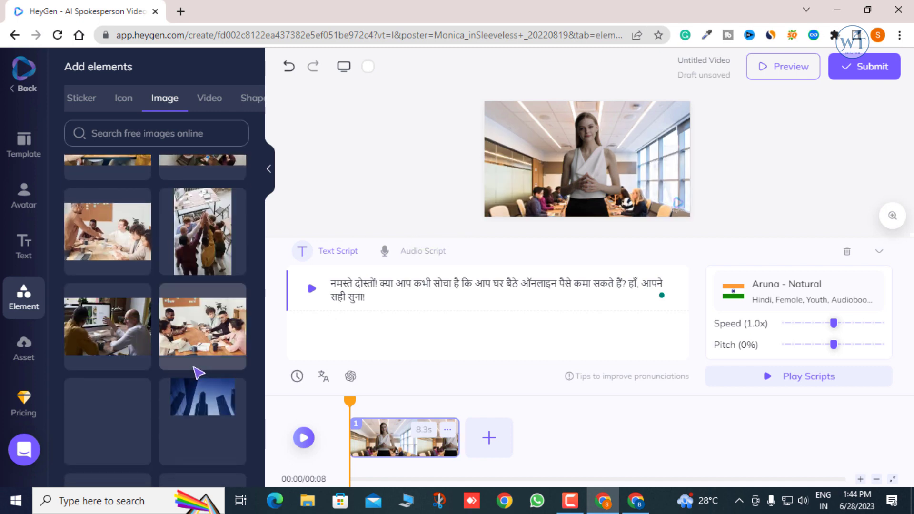
pyautogui.scroll(-2, 176, 374)
pyautogui.scroll(-1, 190, 371)
pyautogui.scroll(-2, 201, 372)
pyautogui.scroll(-2, 221, 374)
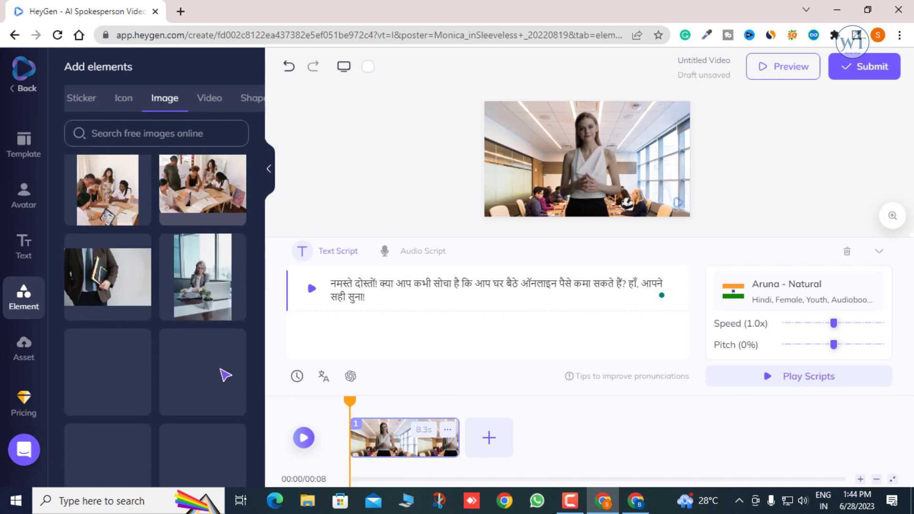
pyautogui.scroll(-2, 217, 372)
pyautogui.scroll(-2, 219, 371)
pyautogui.scroll(-1, 213, 370)
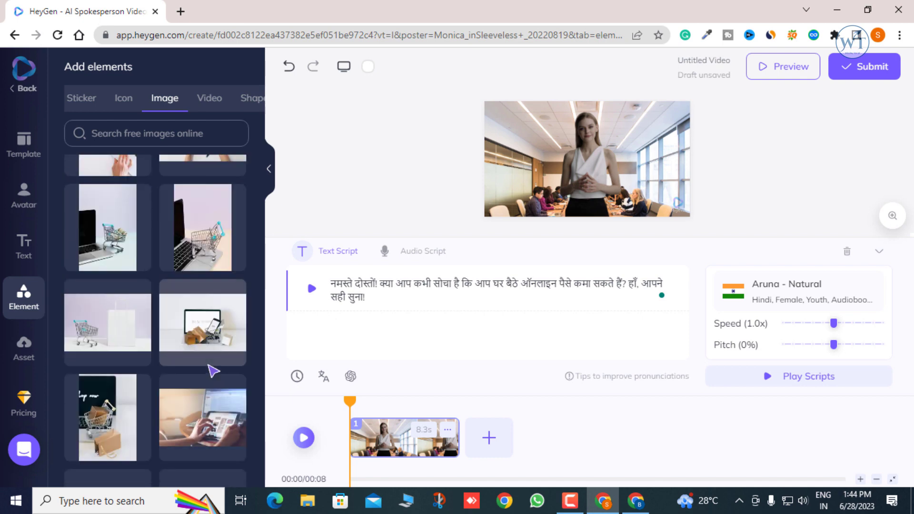
pyautogui.scroll(-2, 213, 371)
pyautogui.scroll(-1, 213, 370)
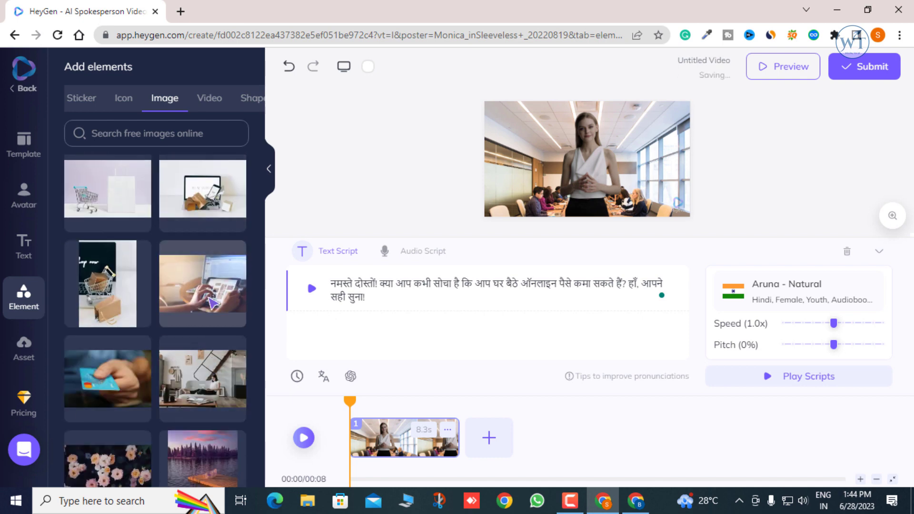
pyautogui.moveTo(203, 284)
pyautogui.mouseDown()
pyautogui.moveTo(548, 175)
pyautogui.moveTo(535, 227)
pyautogui.moveTo(547, 211)
pyautogui.mouseUp()
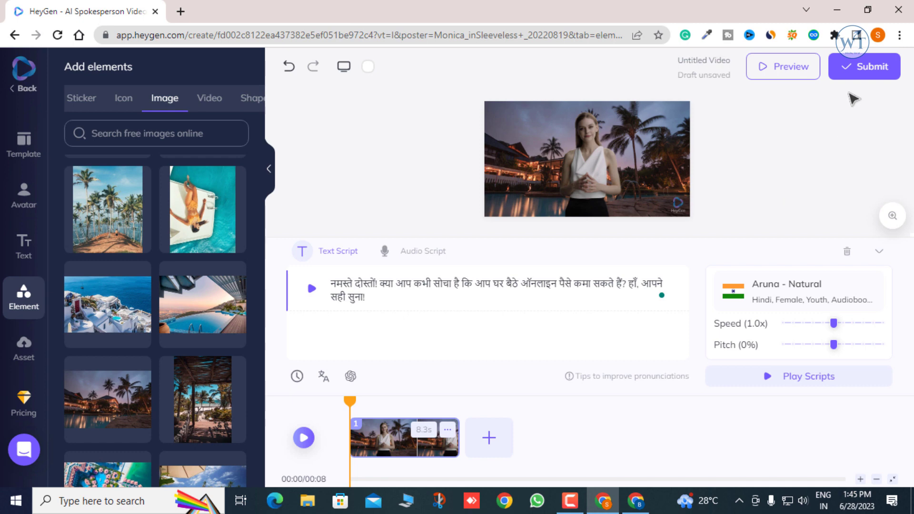
# Submit the video and confirm spending credits to render it.
pyautogui.click(861, 76)
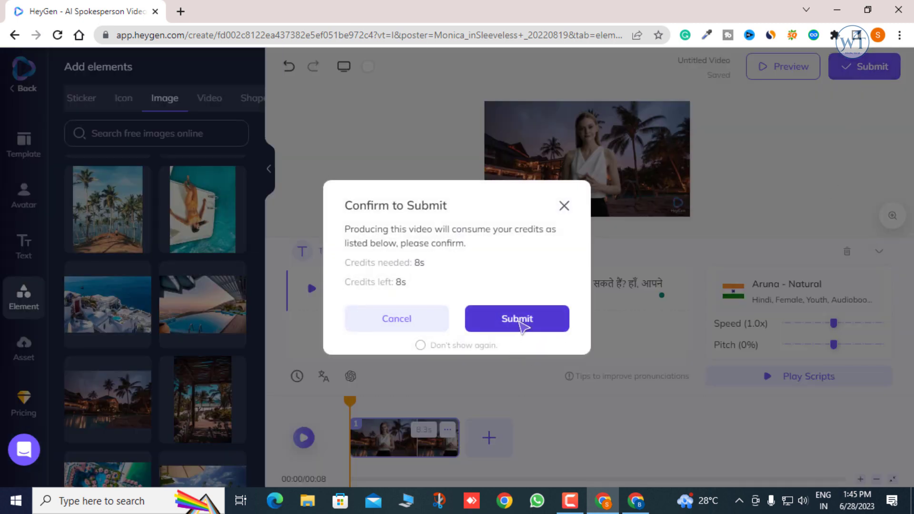
pyautogui.click(521, 321)
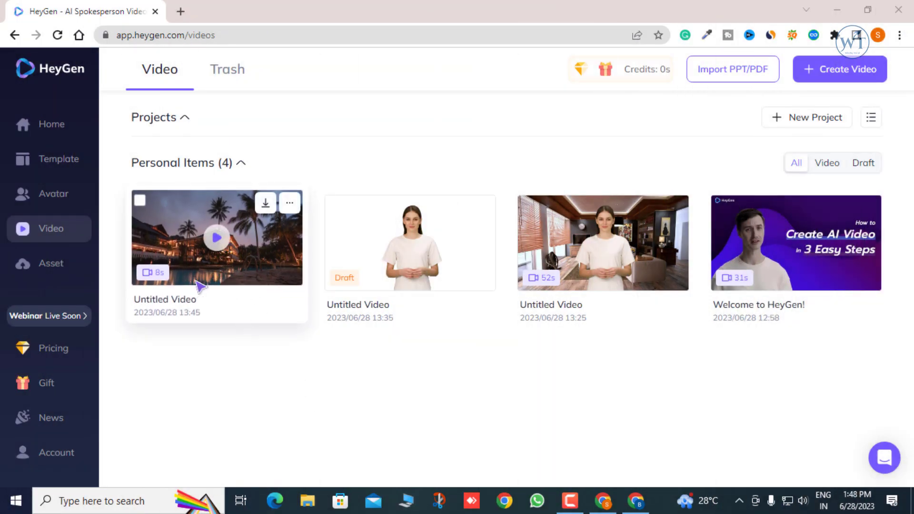
pyautogui.click(220, 250)
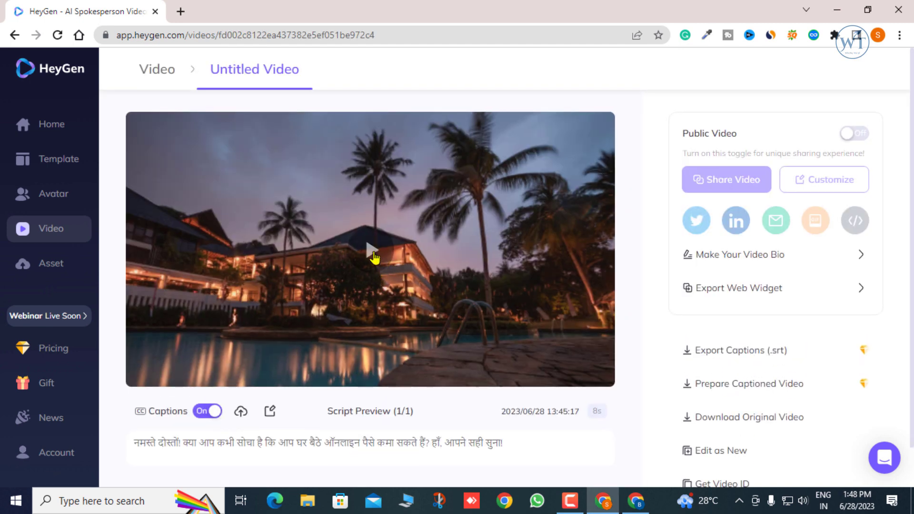
pyautogui.click(373, 251)
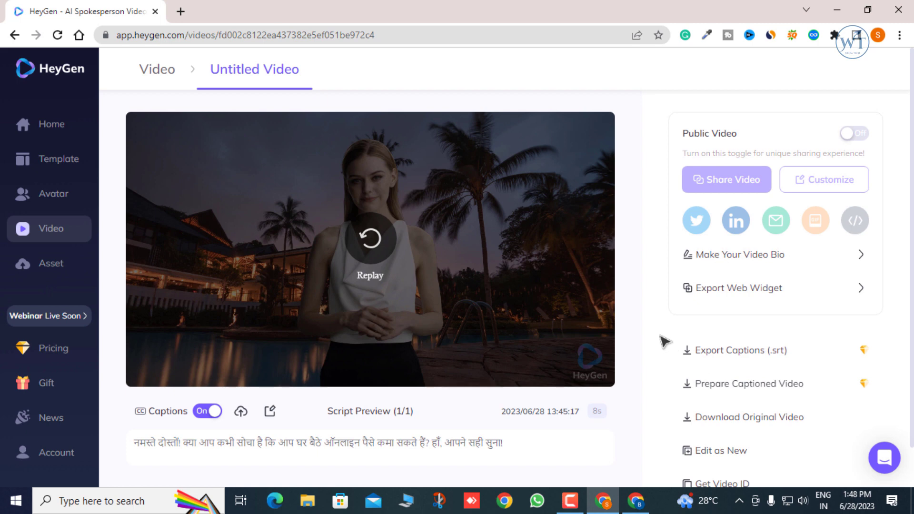
pyautogui.scroll(-1, 665, 342)
pyautogui.scroll(1, 238, 216)
pyautogui.click(159, 72)
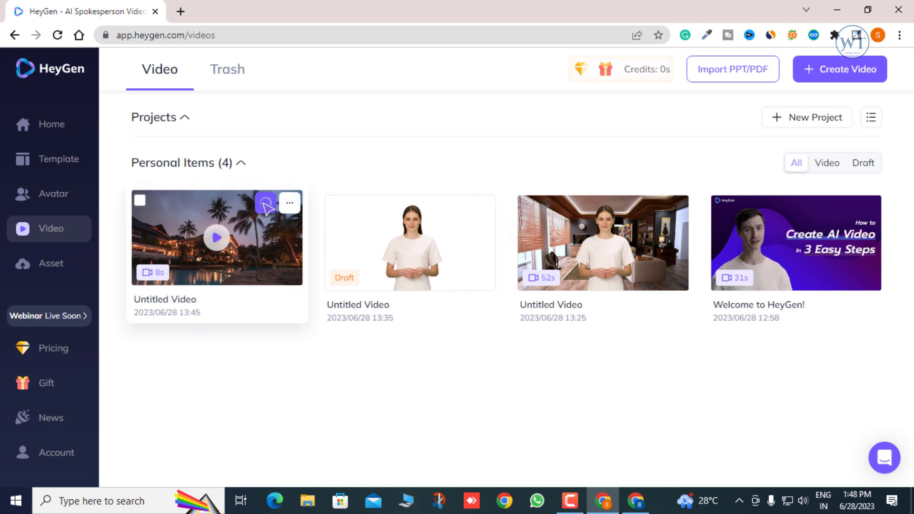
# Save the video to the Desktop as Untitled Video.mp4 and open the file.
pyautogui.click(266, 205)
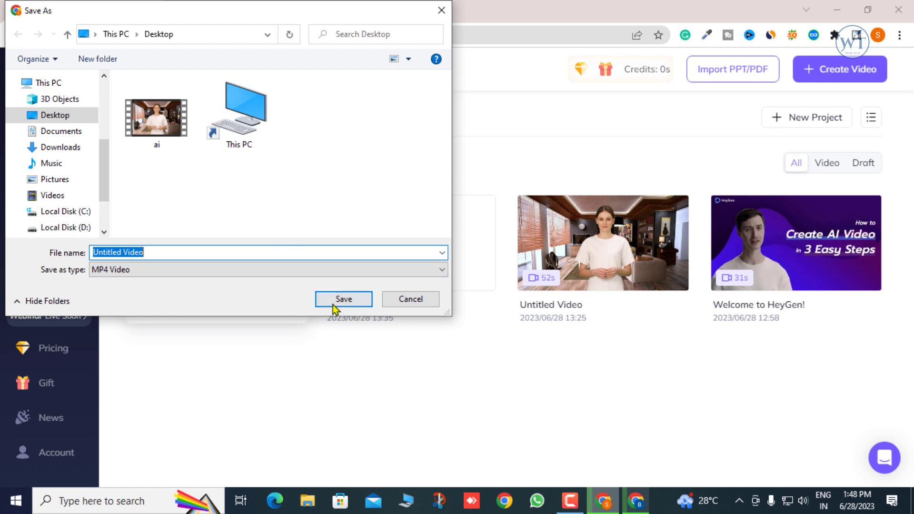
pyautogui.click(336, 309)
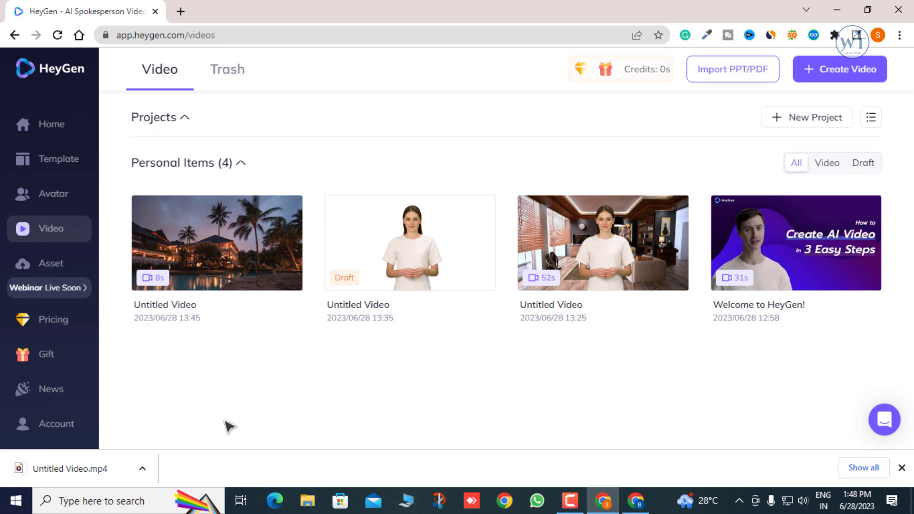
pyautogui.click(93, 478)
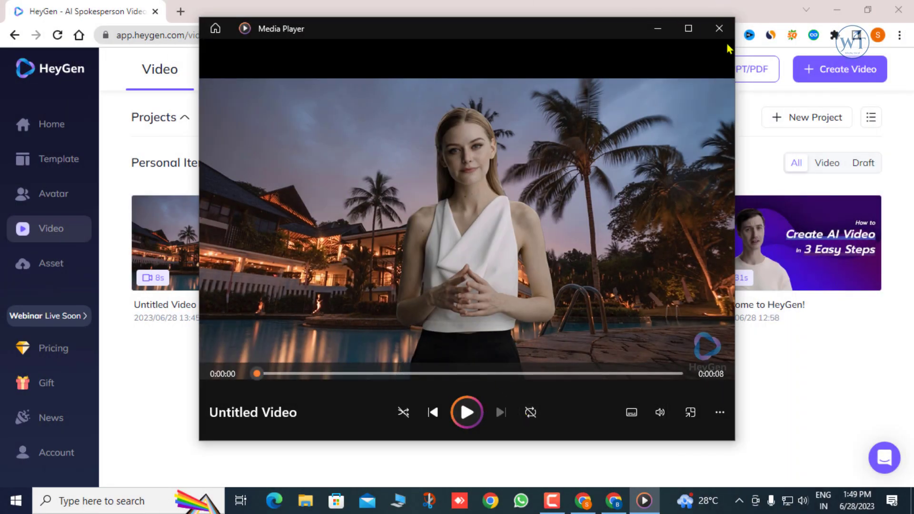
pyautogui.click(720, 28)
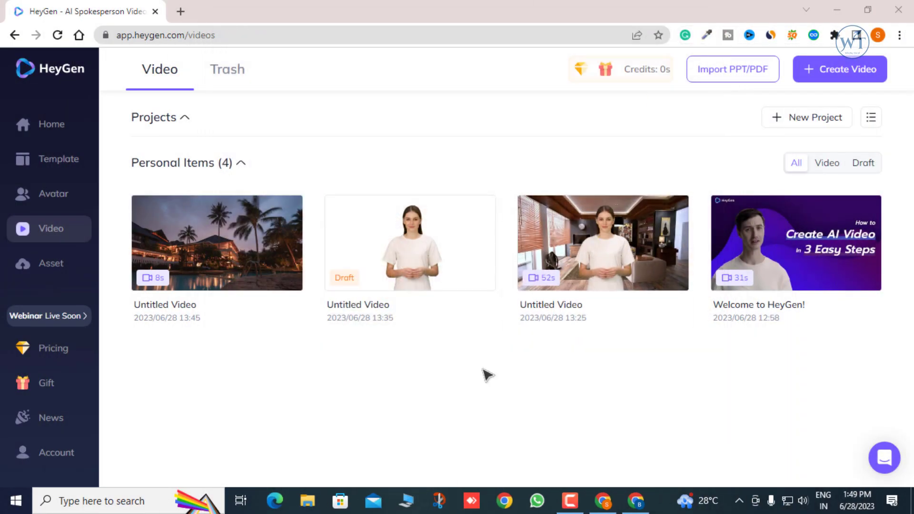